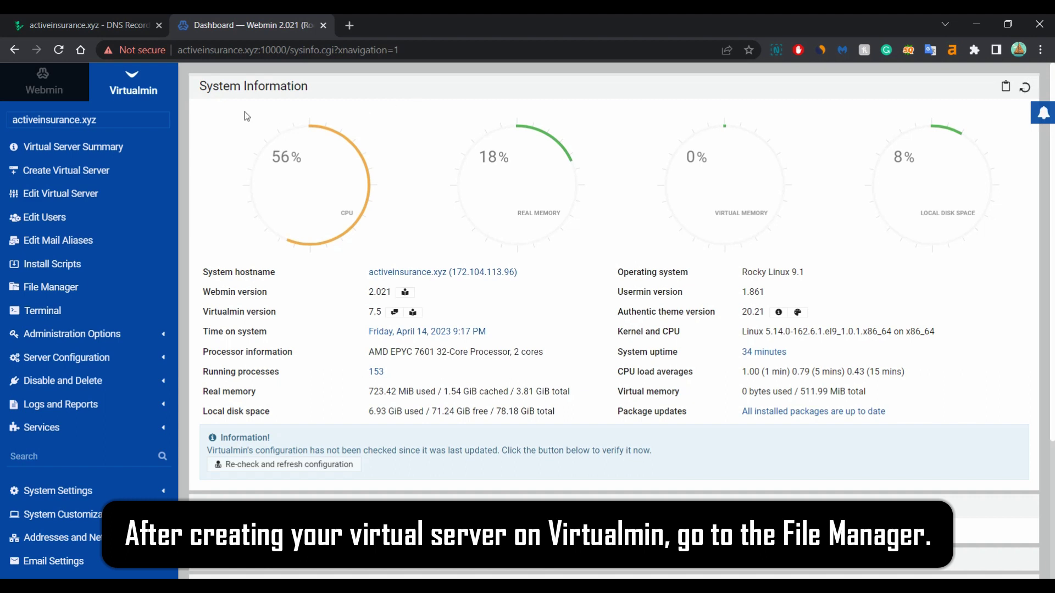
# Permanently delete index.html from public_html in the File Manager
pyautogui.click(55, 290)
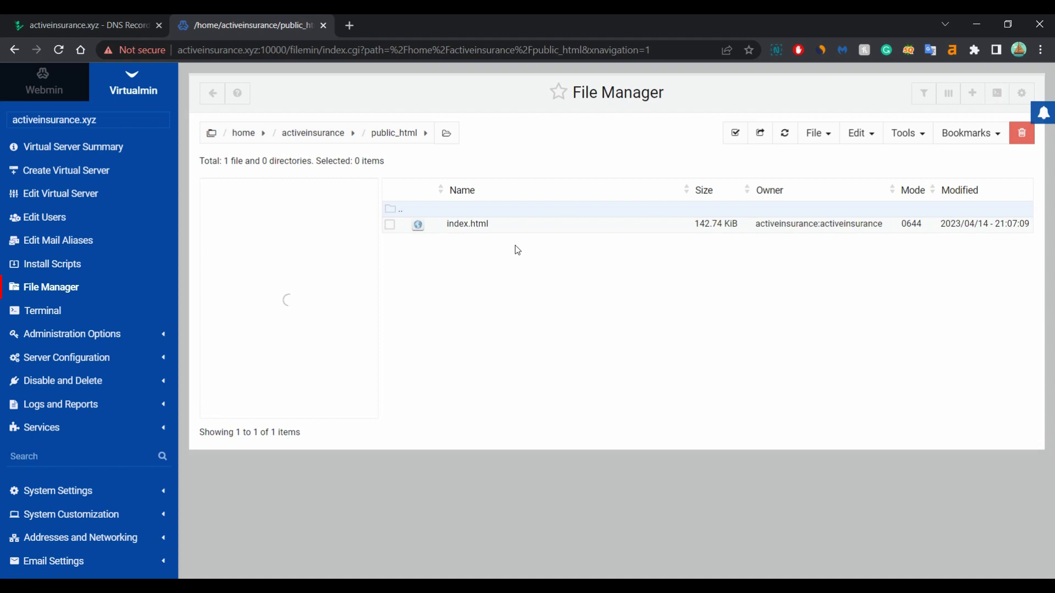
pyautogui.click(389, 224)
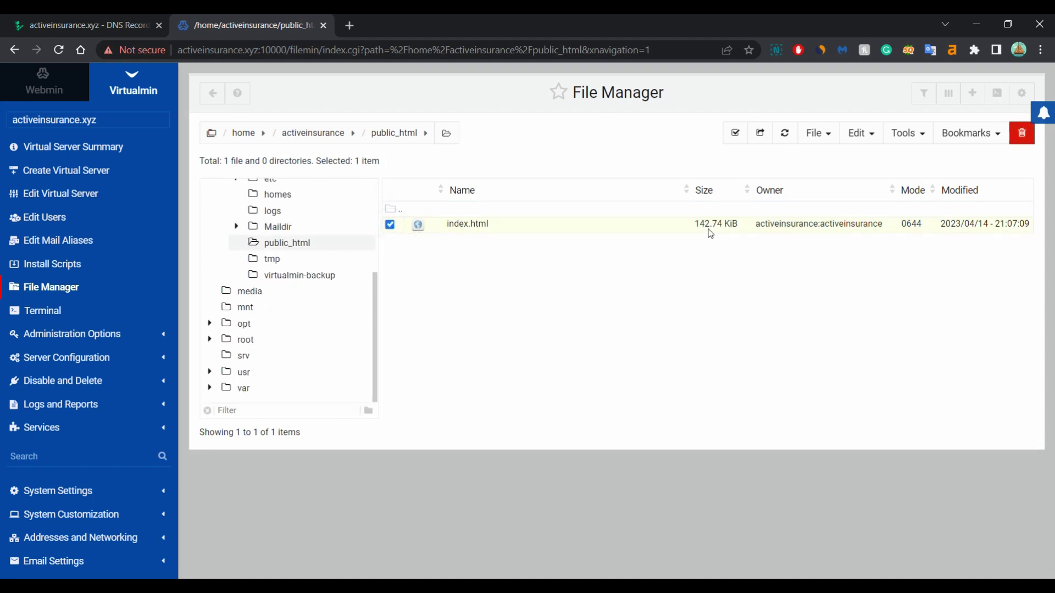
pyautogui.click(1024, 142)
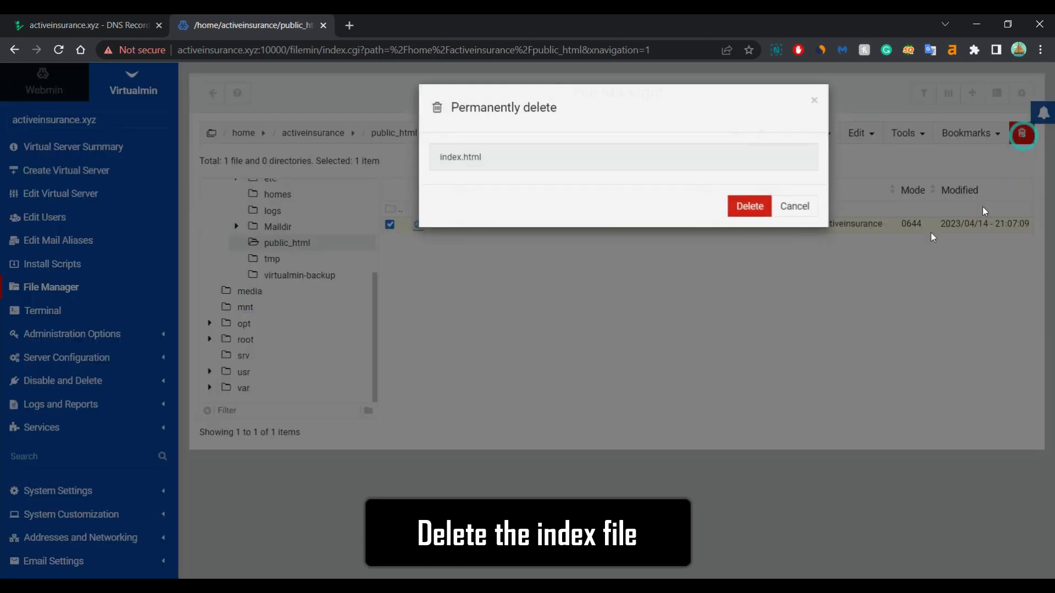
pyautogui.click(758, 207)
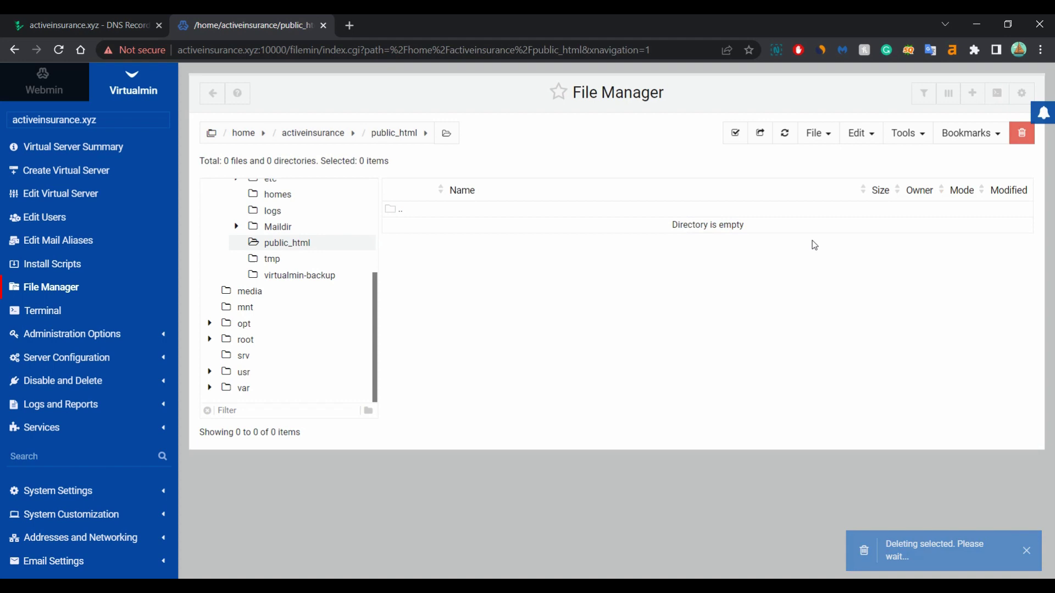
pyautogui.click(827, 134)
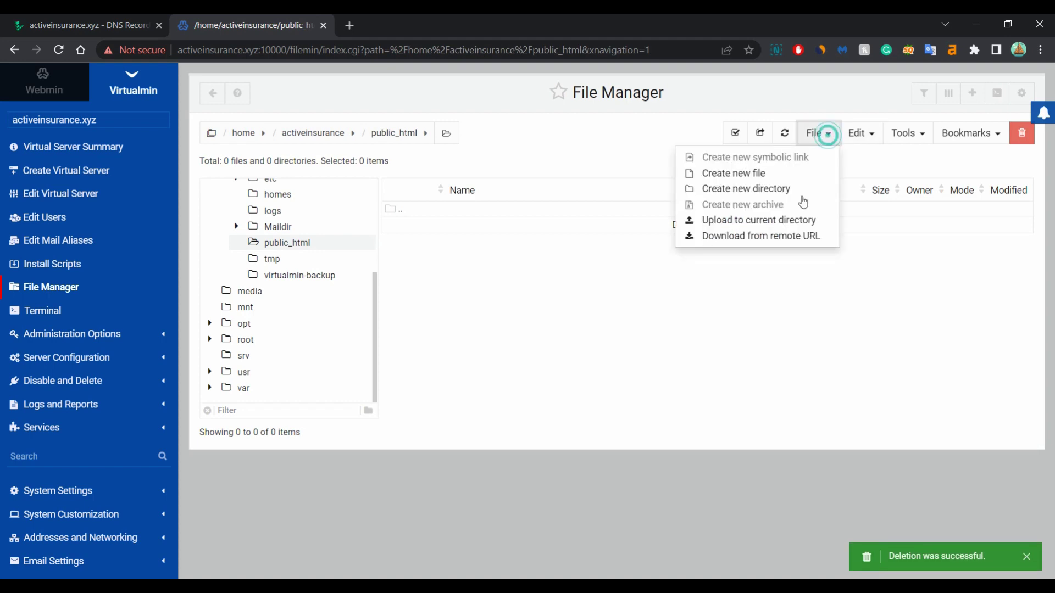
# Upload latest.zip from the computer into the current public_html directory
pyautogui.click(742, 220)
pyautogui.click(638, 195)
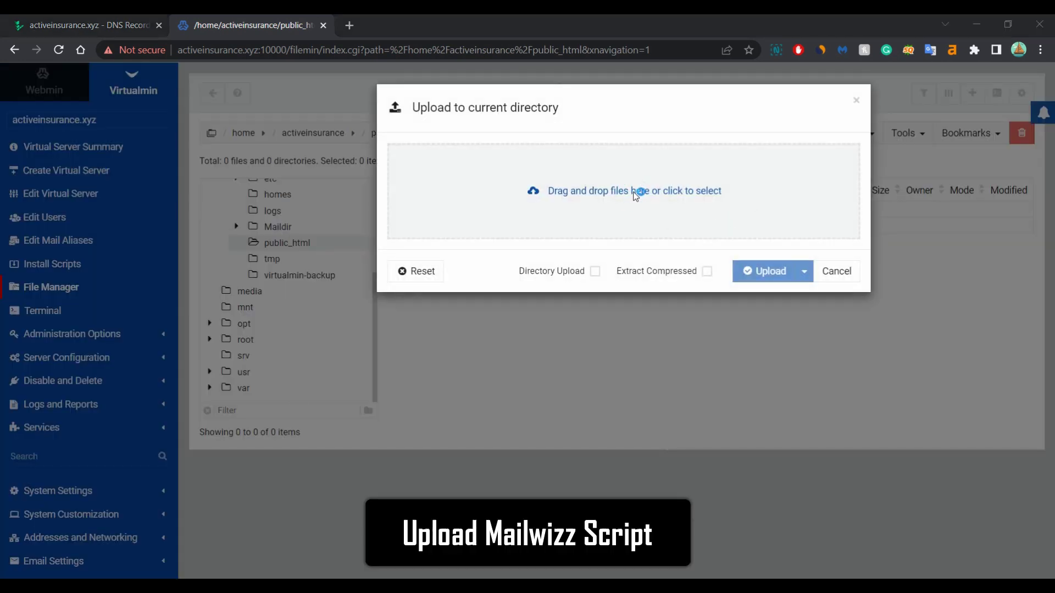
pyautogui.write('la')
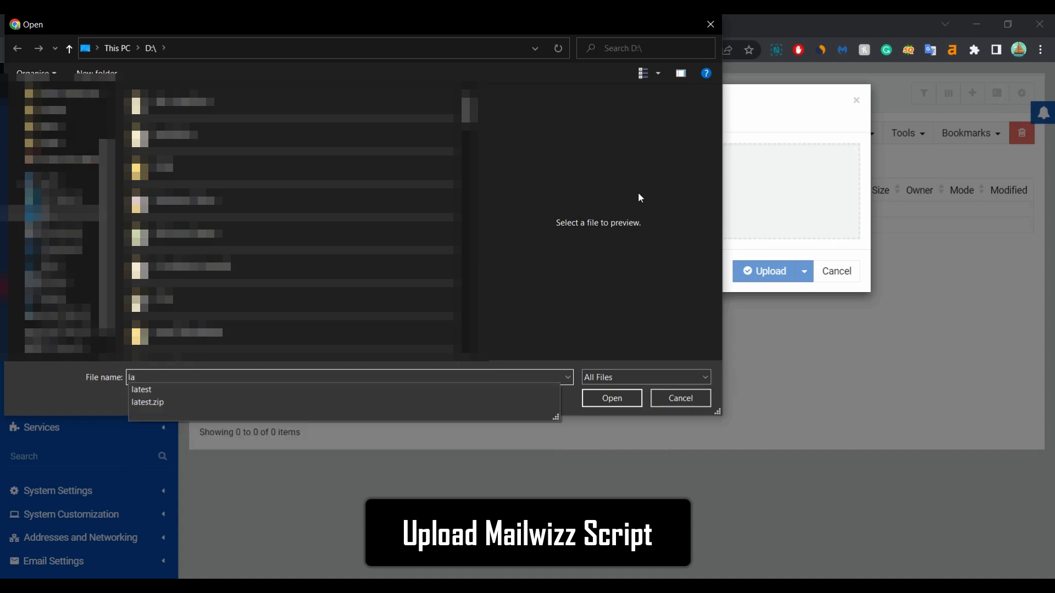
pyautogui.click(275, 402)
pyautogui.click(620, 399)
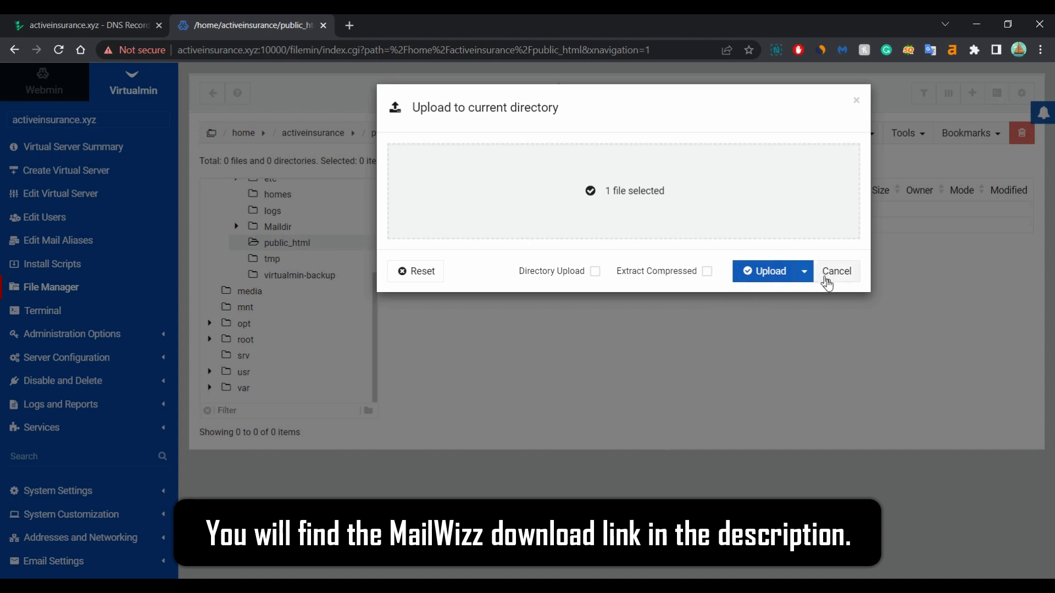
pyautogui.click(768, 281)
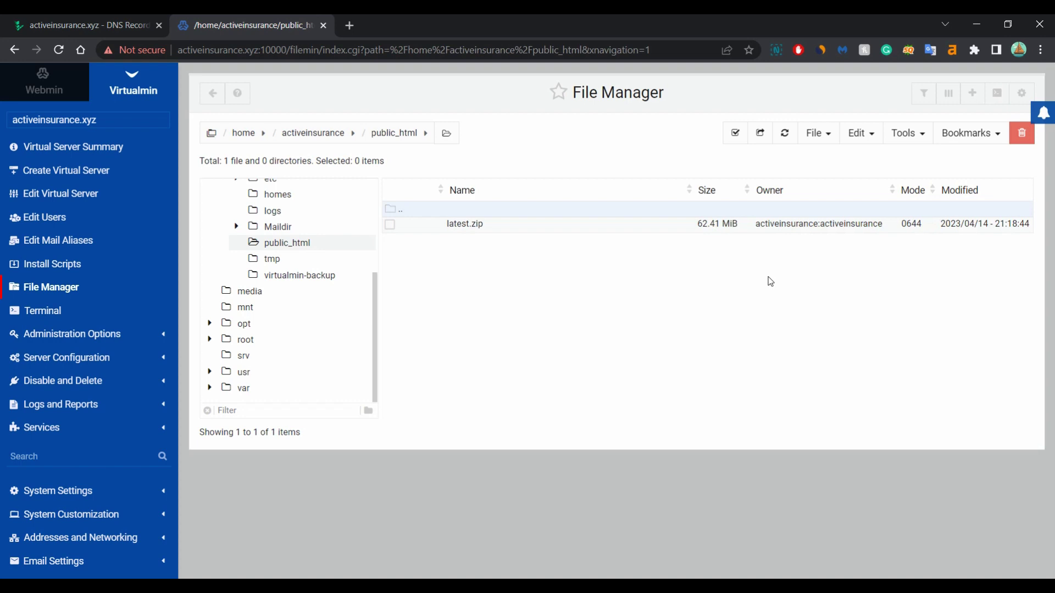
# Extract latest.zip into public_html, allowing existing files to be overwritten
pyautogui.click(444, 223)
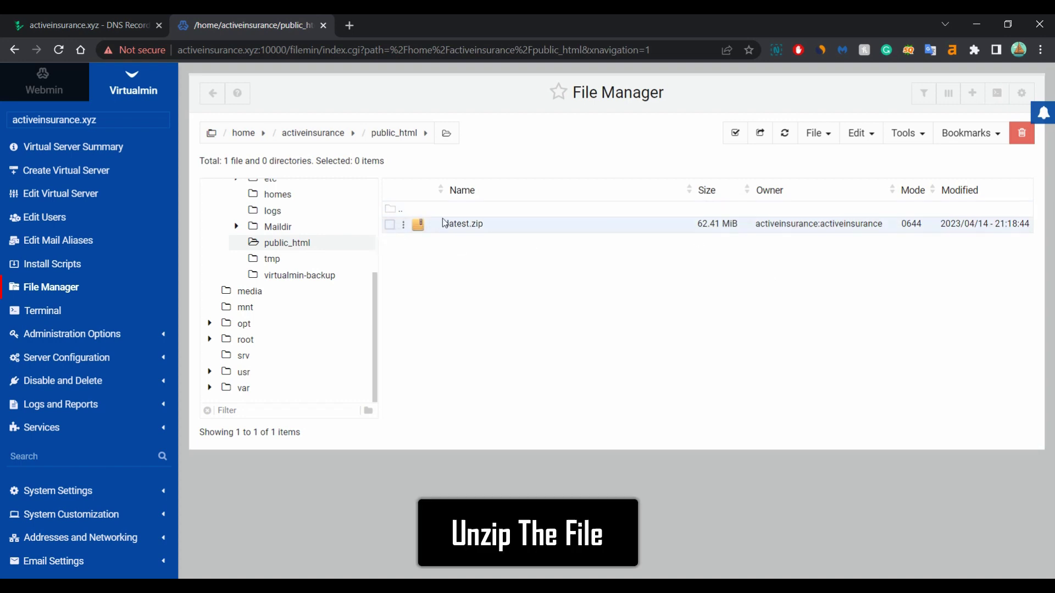
pyautogui.rightClick(444, 224)
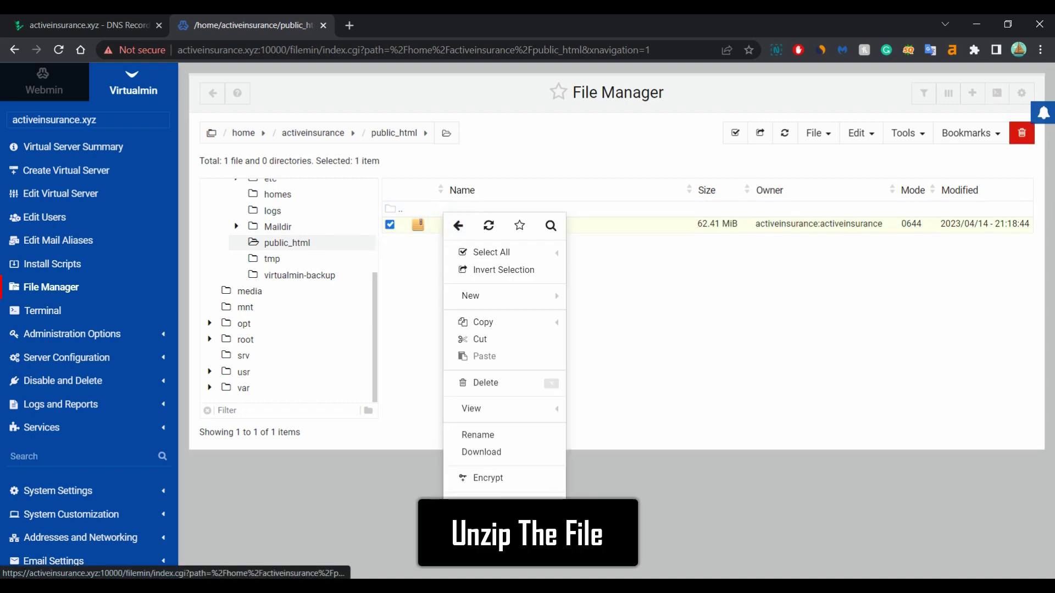
pyautogui.click(483, 504)
pyautogui.click(776, 177)
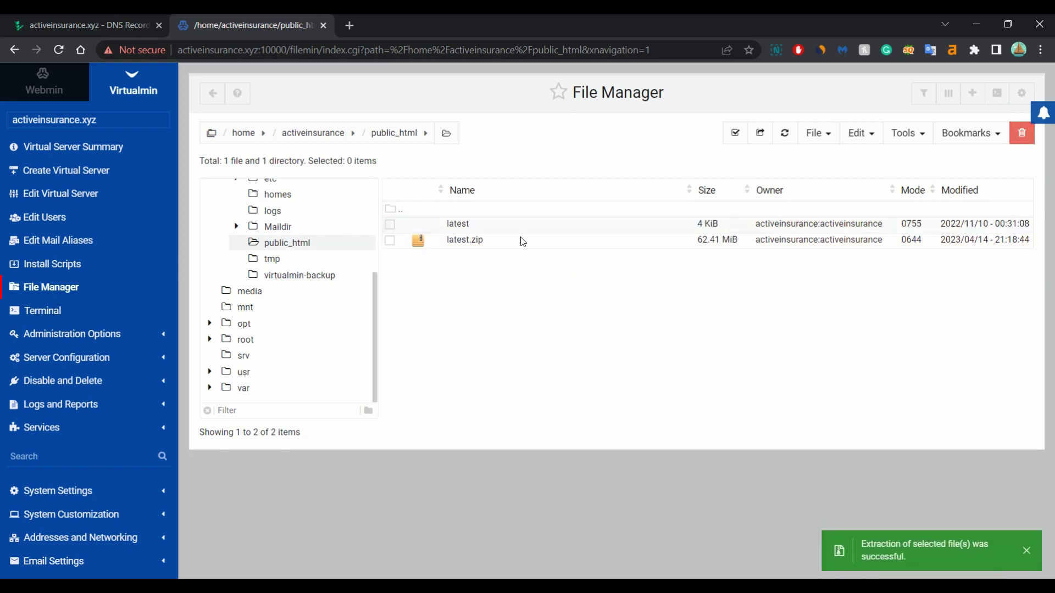
# Cut everything inside the latest folder and paste it into public_html
pyautogui.doubleClick(483, 221)
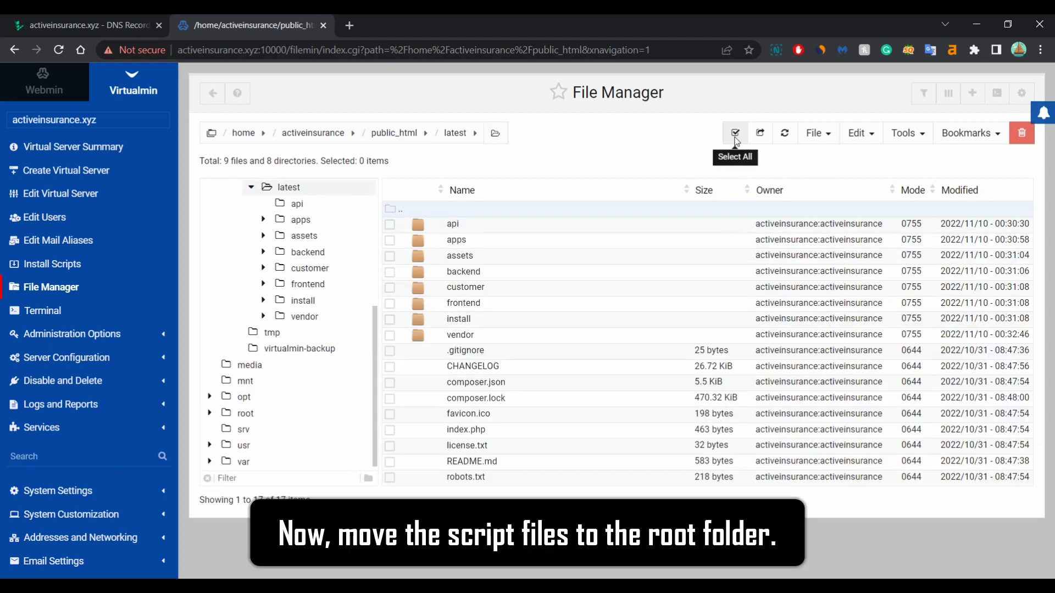
pyautogui.click(736, 135)
pyautogui.click(860, 132)
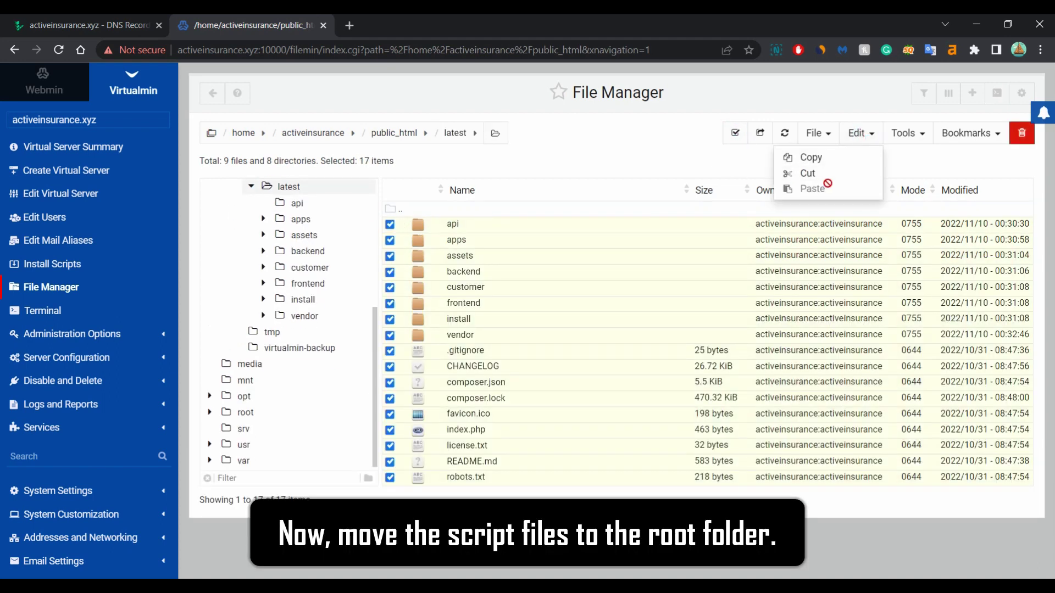
pyautogui.click(821, 177)
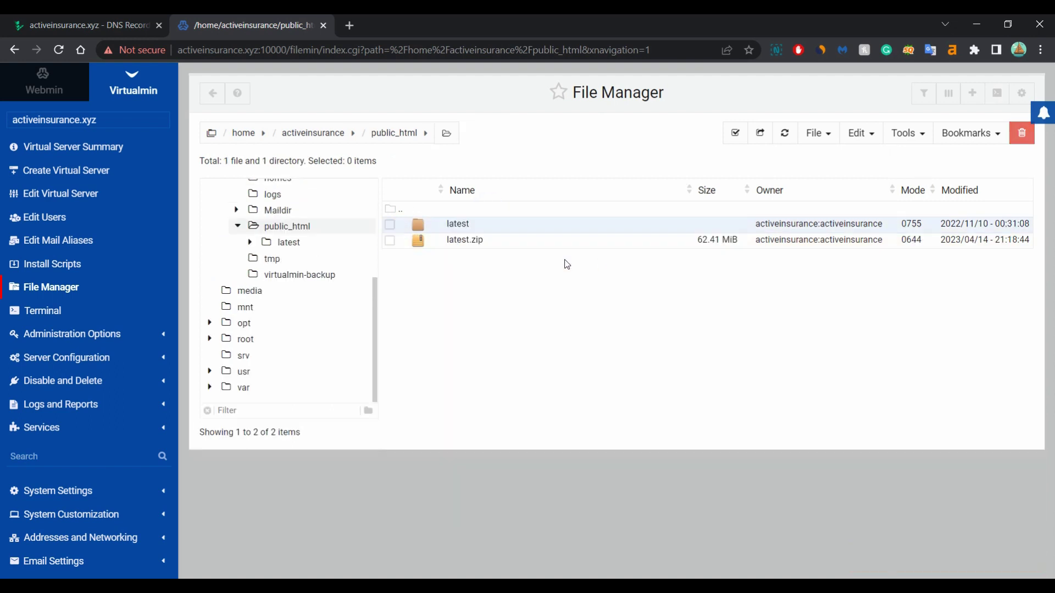
pyautogui.click(858, 133)
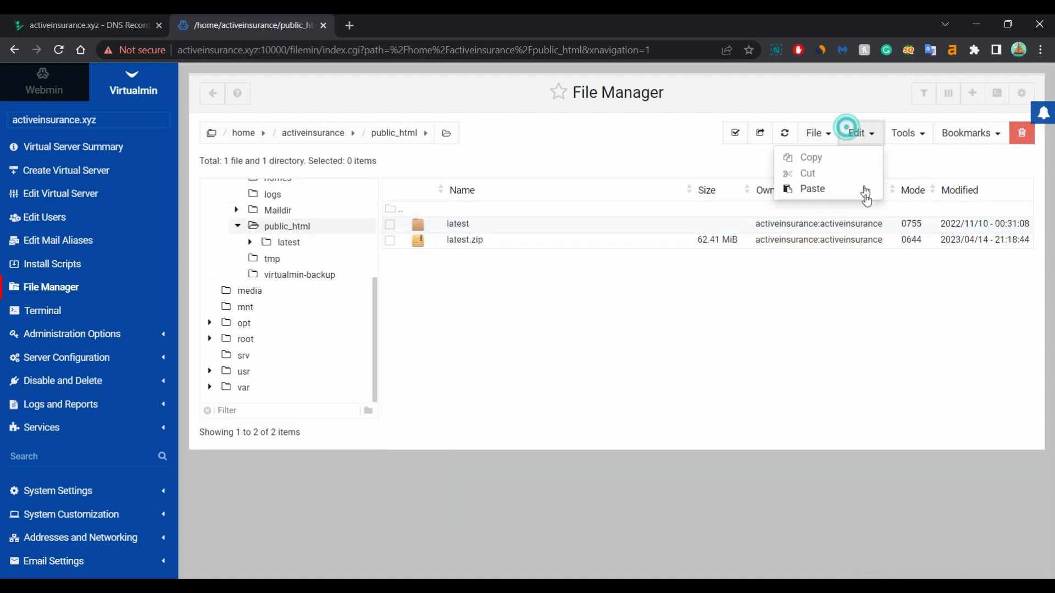
pyautogui.click(813, 189)
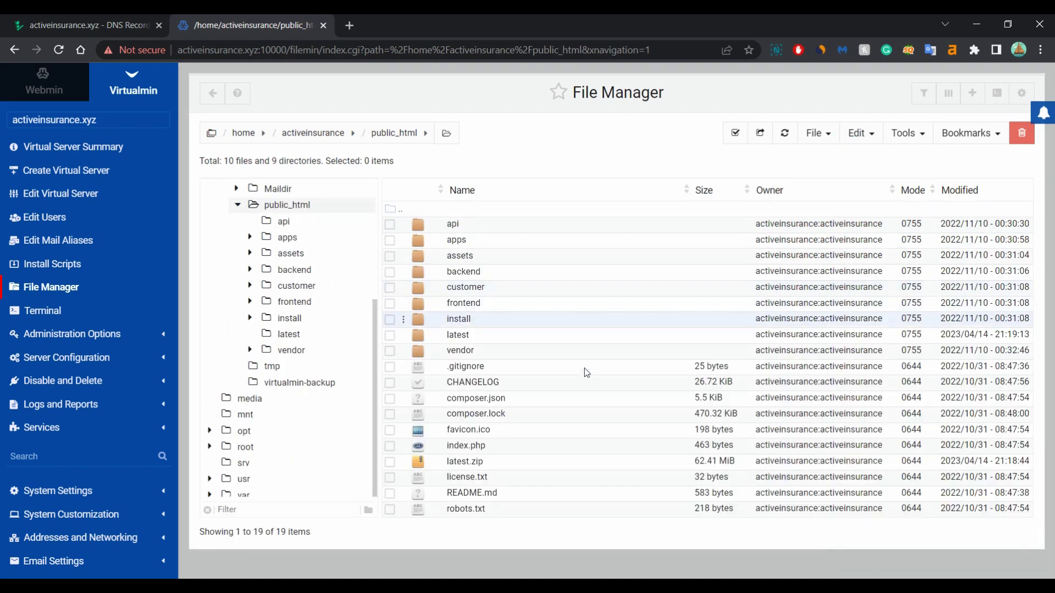
# Select latest.zip and the empty latest folder and permanently delete both
pyautogui.click(391, 464)
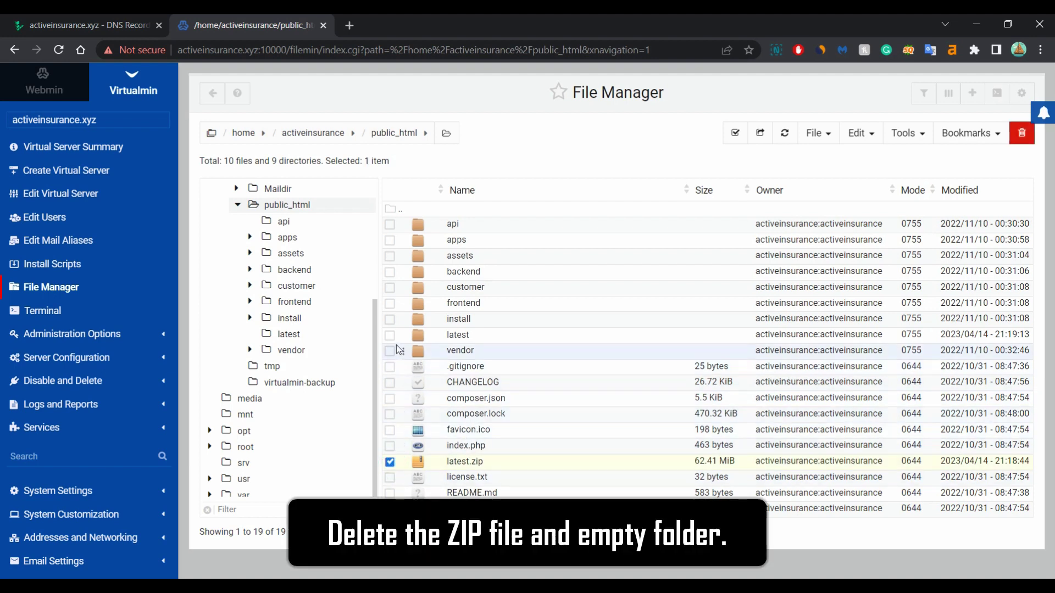
pyautogui.click(389, 335)
pyautogui.click(1021, 134)
pyautogui.click(750, 219)
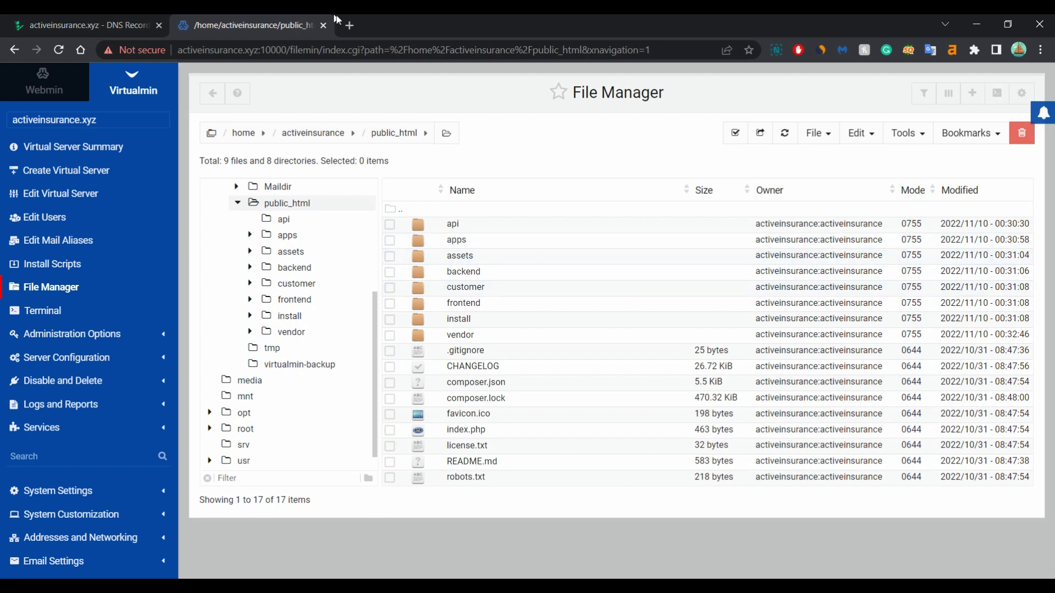
# Load activeinsurance.xyz/install in a new tab and fill in the saved purchase code
pyautogui.click(349, 25)
pyautogui.write('activeinsurance.xyz/install')
pyautogui.press('Return')
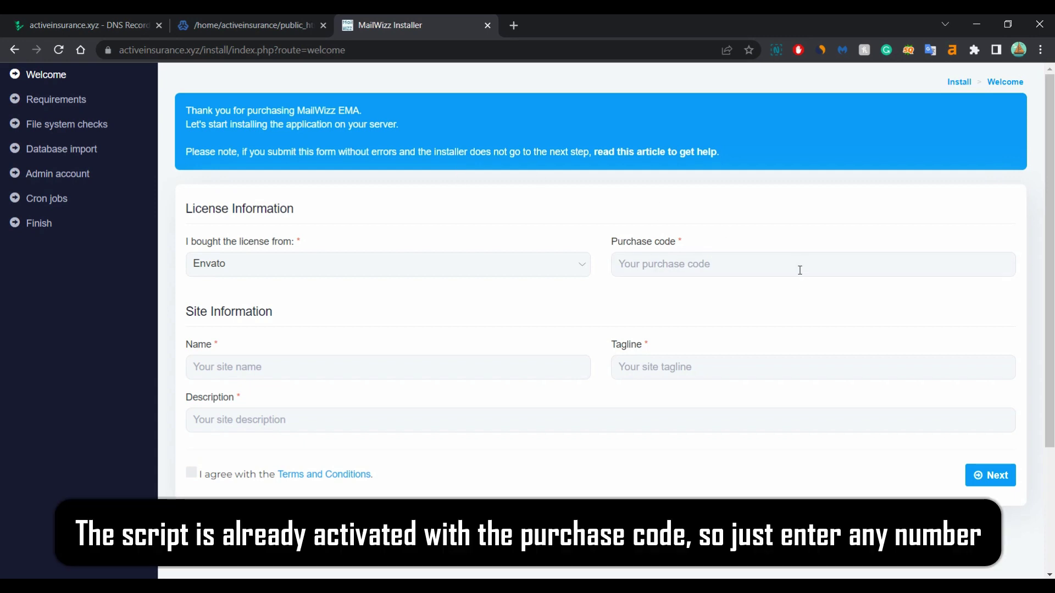
pyautogui.click(799, 265)
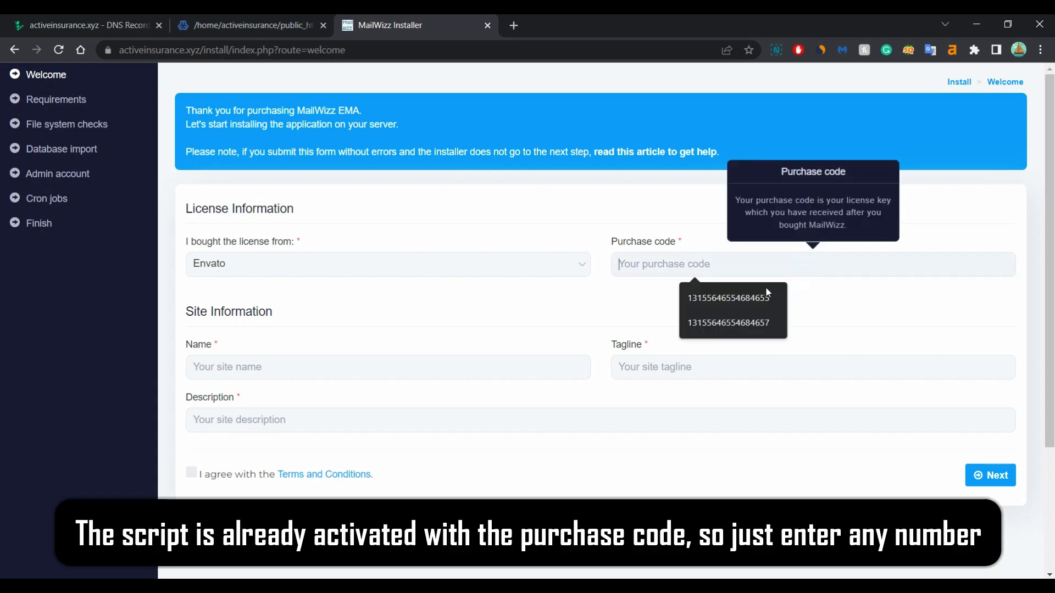
pyautogui.click(749, 297)
# Enter site name Mailwizz, tagline and description 'Mail Client Application', accept terms, submit
pyautogui.click(416, 363)
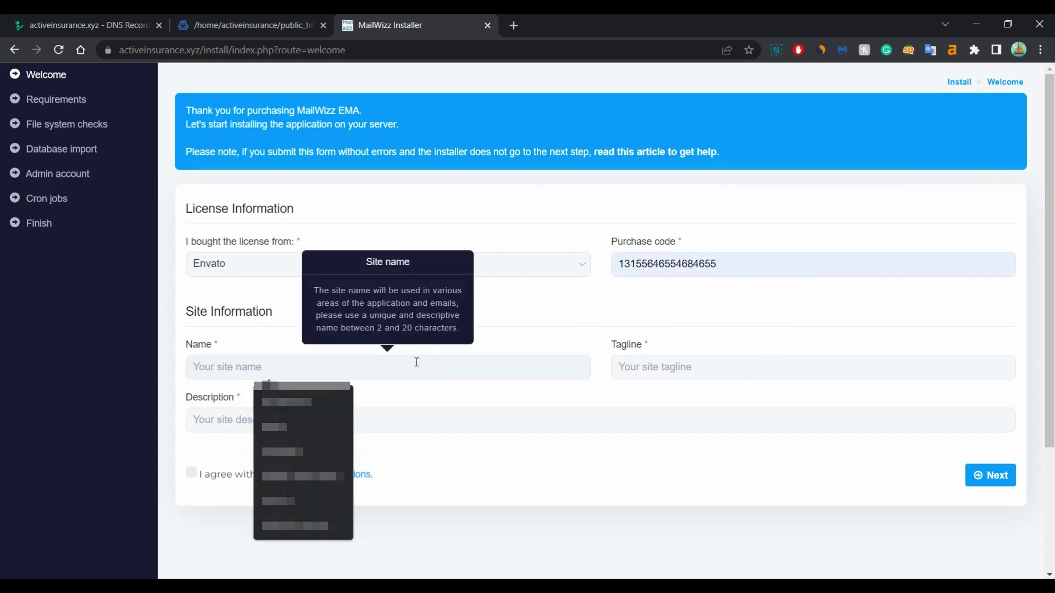
pyautogui.write('Mailwizz')
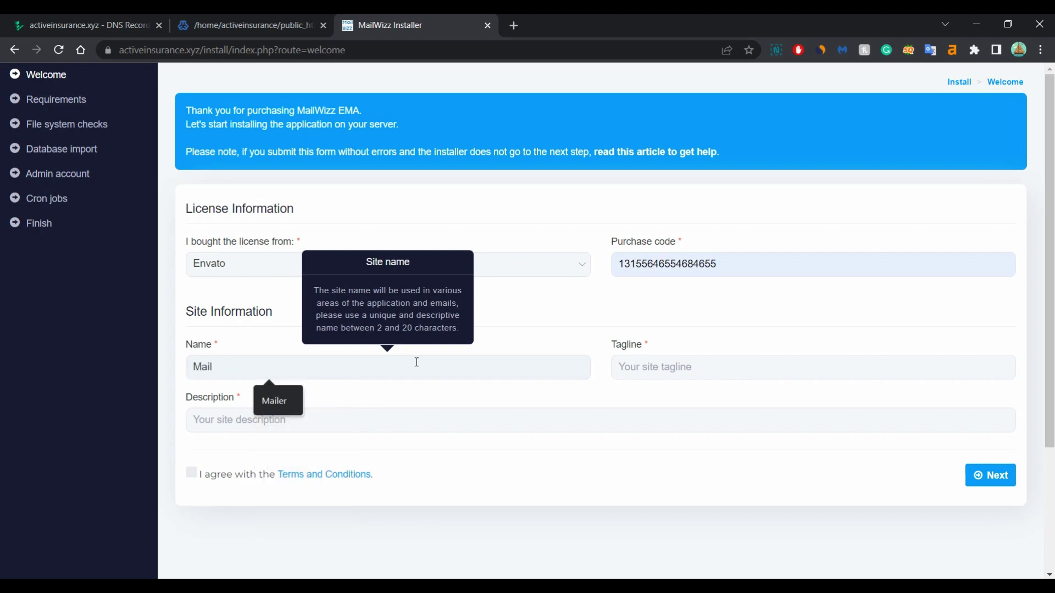
pyautogui.click(708, 367)
pyautogui.click(736, 391)
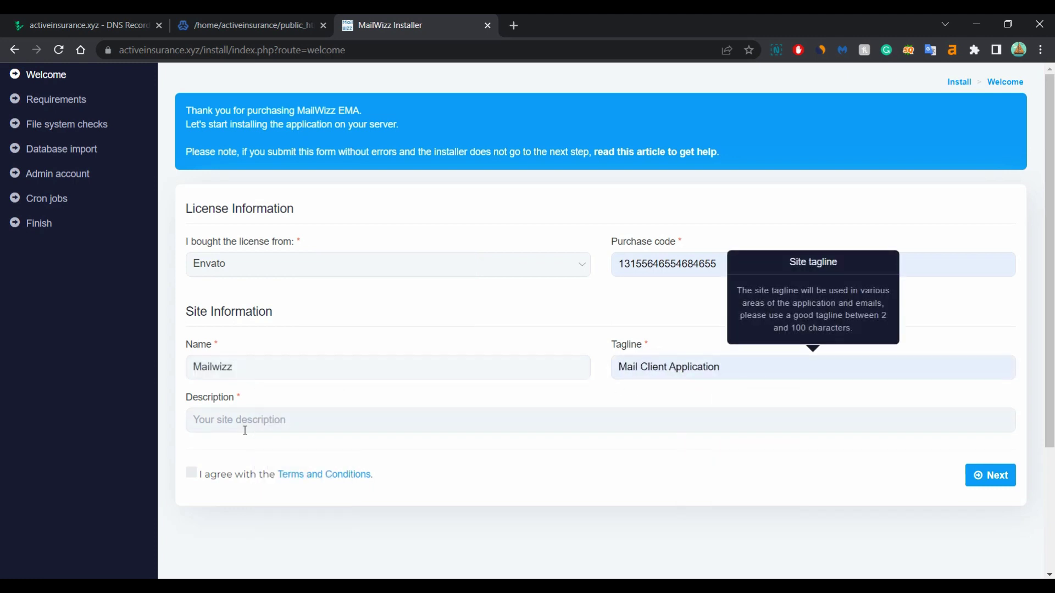
pyautogui.click(242, 424)
pyautogui.click(318, 443)
pyautogui.click(192, 473)
pyautogui.click(984, 473)
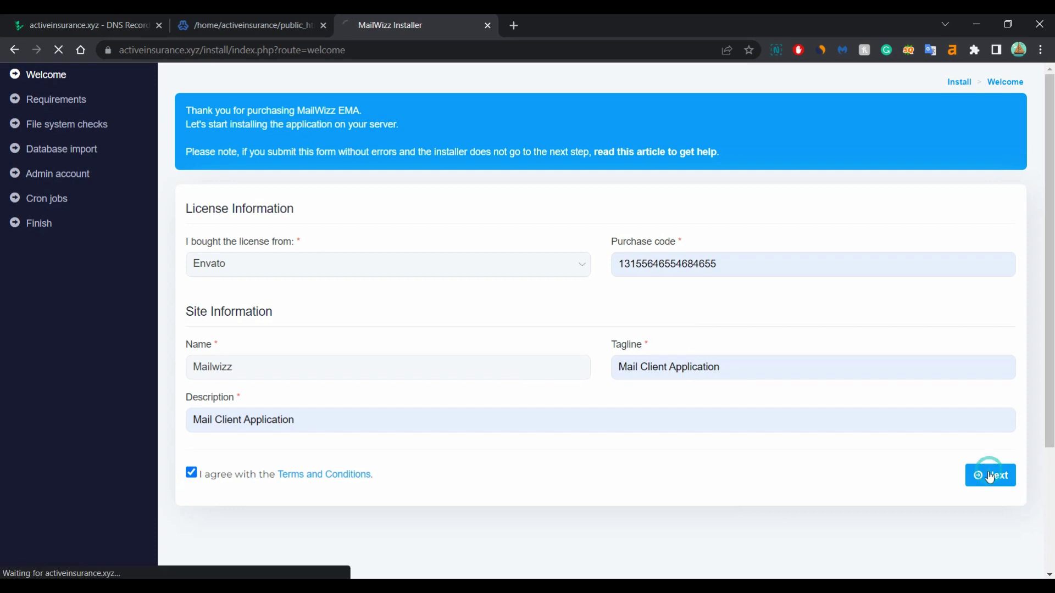
# Correct the rejected site name to 'Mail Application' and resubmit the welcome form
pyautogui.scroll(-1, 317, 397)
pyautogui.click(372, 343)
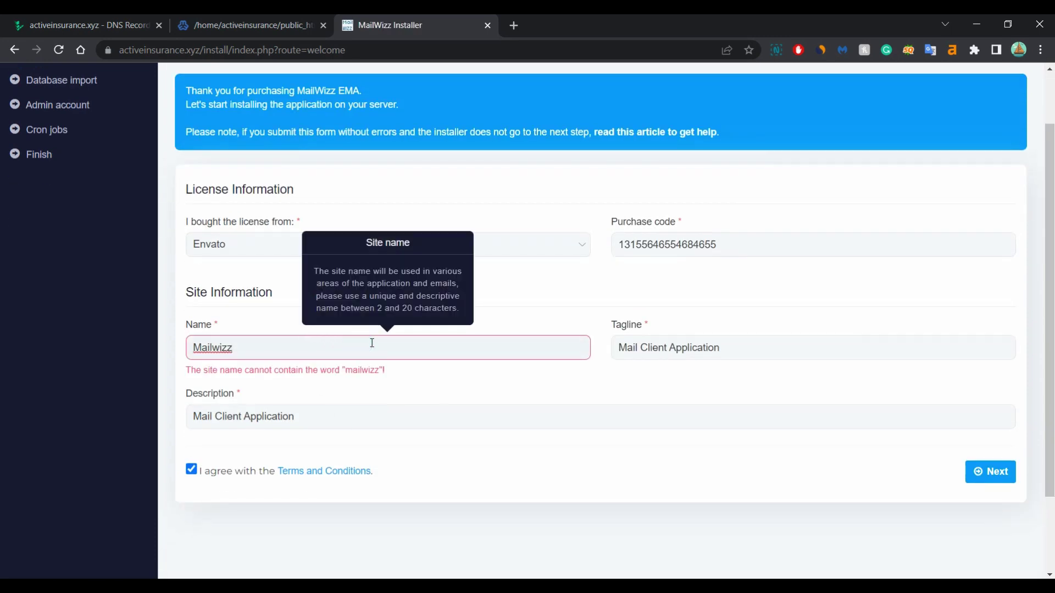
pyautogui.press('BackSpace')
pyautogui.press('BackSpace')
pyautogui.press('BackSpace')
pyautogui.press('BackSpace')
pyautogui.write('A')
pyautogui.click(988, 482)
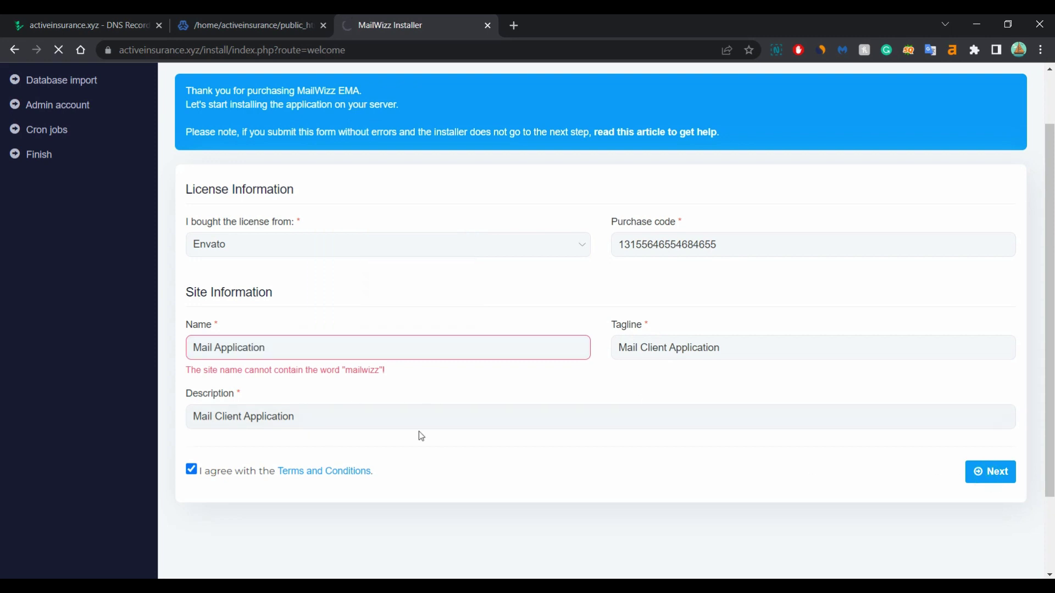
pyautogui.scroll(-5, 599, 242)
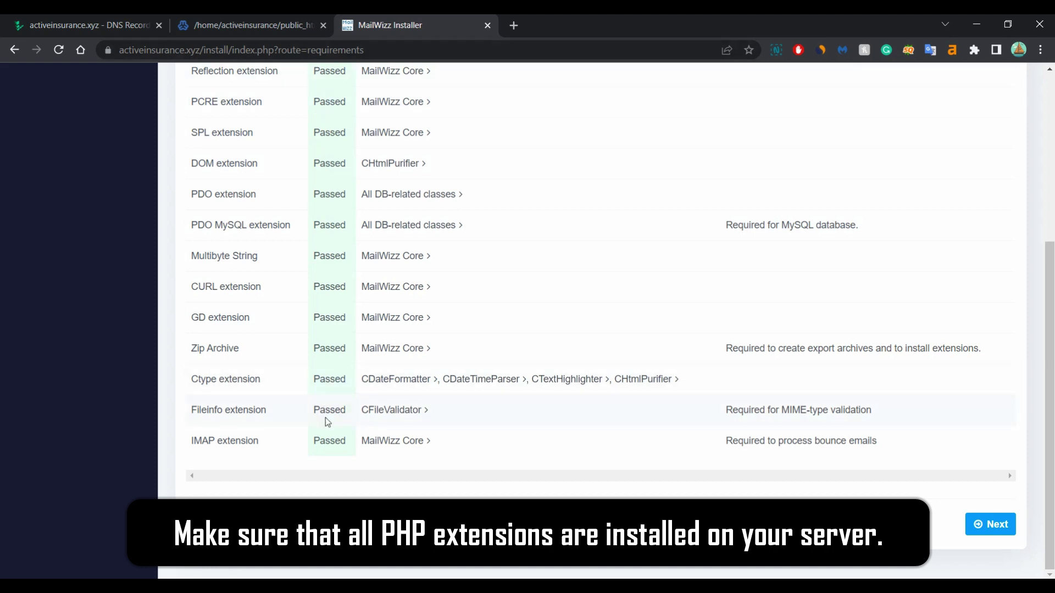
# Continue past the Requirements and File system checks pages to the database form
pyautogui.click(983, 526)
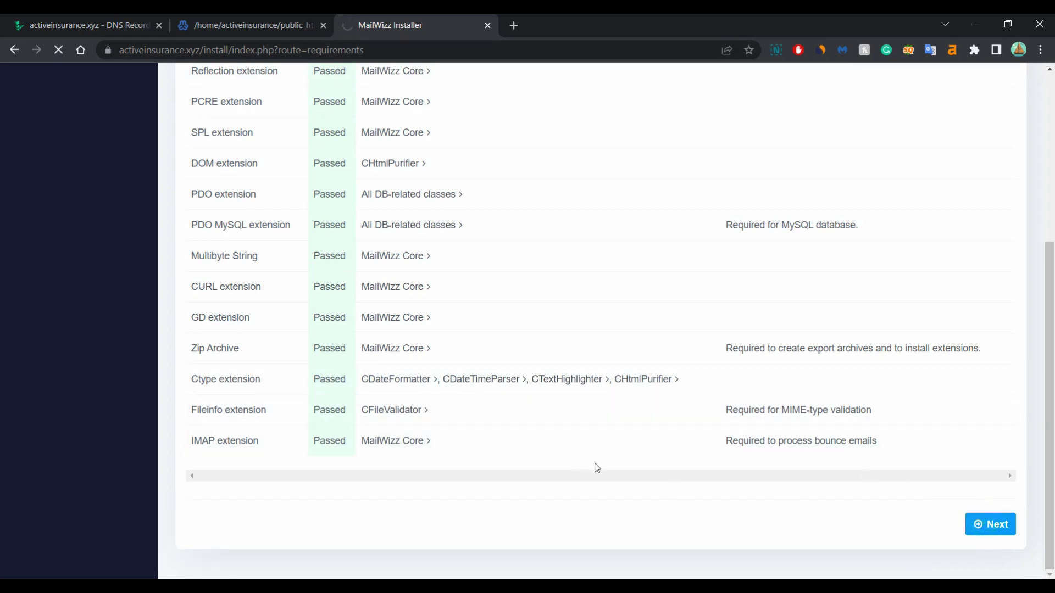
pyautogui.scroll(-3, 807, 226)
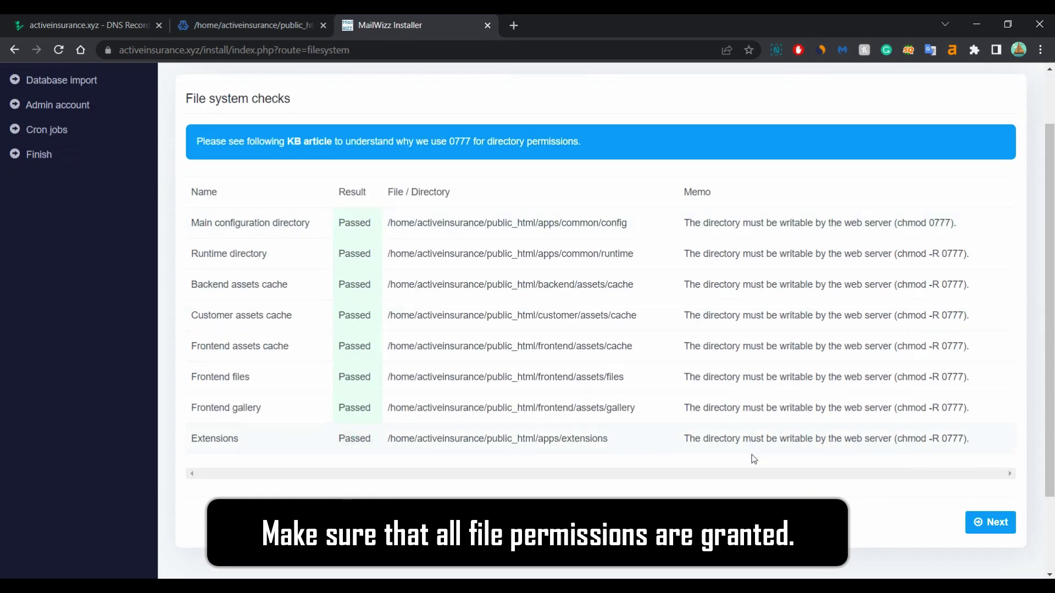
pyautogui.click(982, 521)
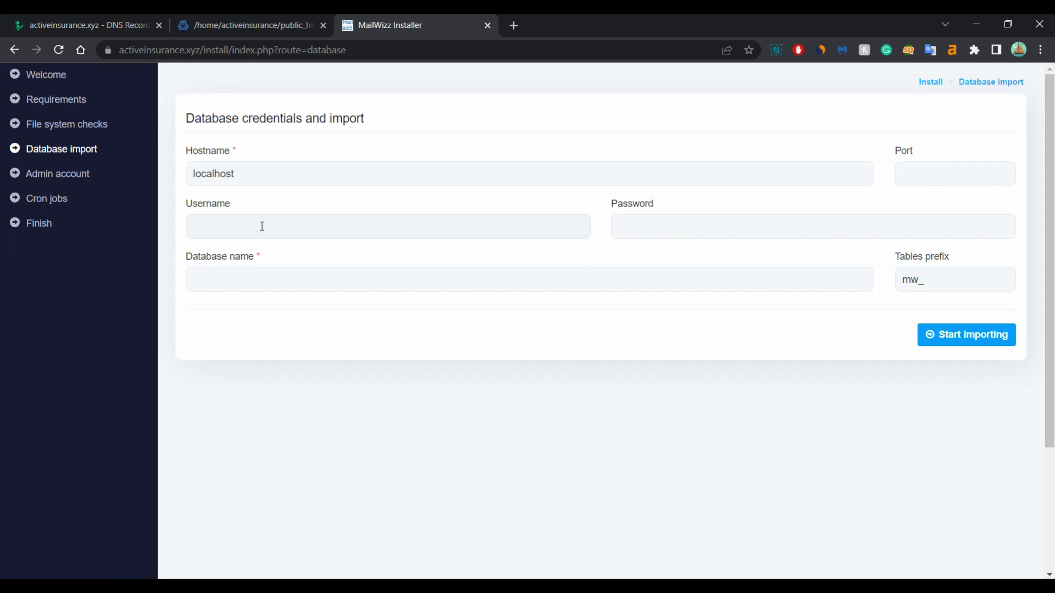
# Back in Virtualmin, add a user to activeinsurance.xyz with address name 'info'
pyautogui.click(249, 24)
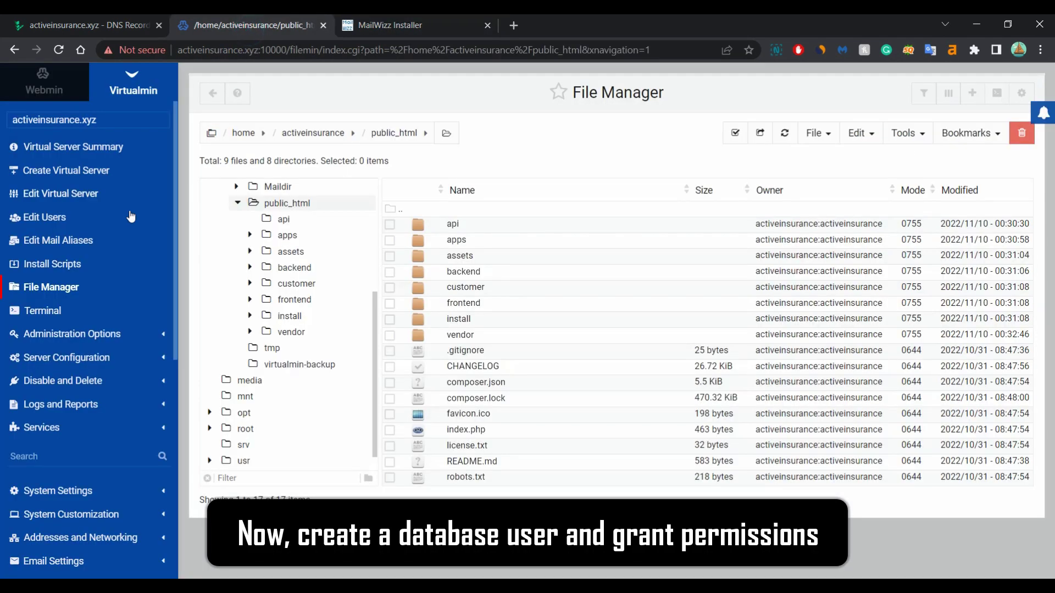
pyautogui.click(56, 219)
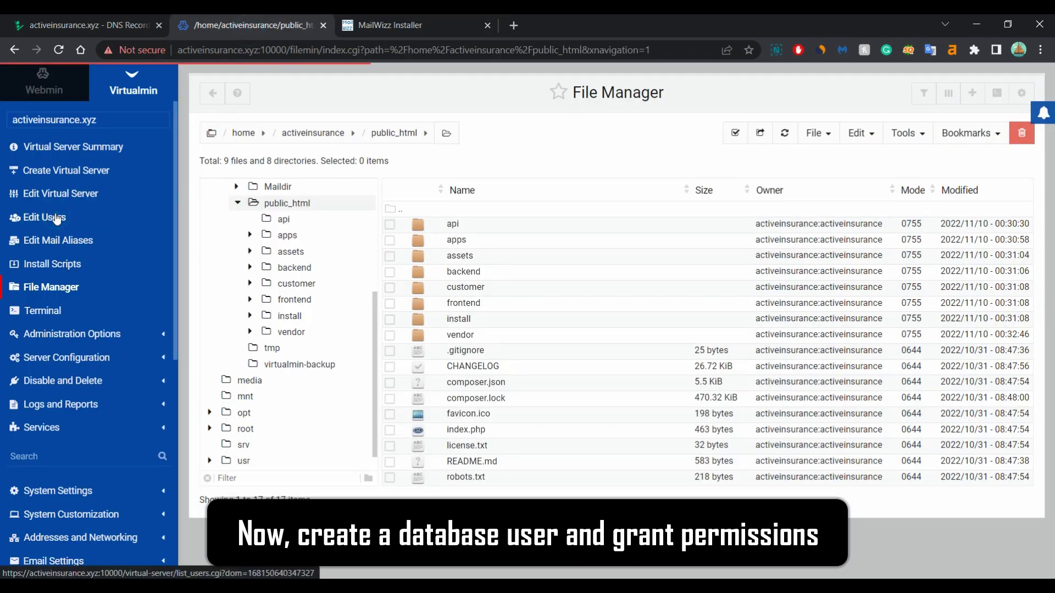
pyautogui.click(396, 139)
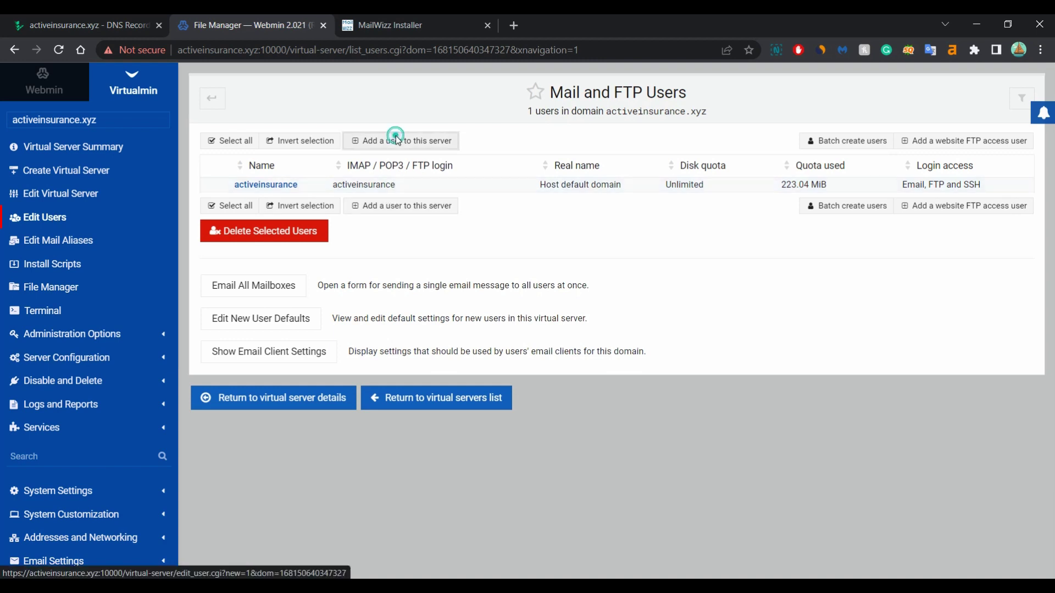
pyautogui.click(497, 167)
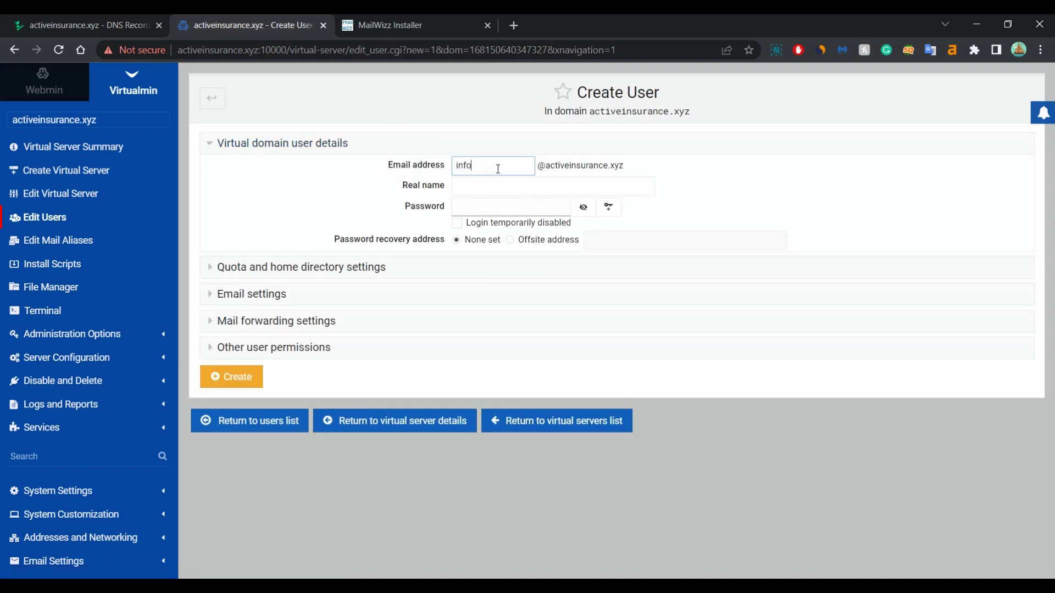
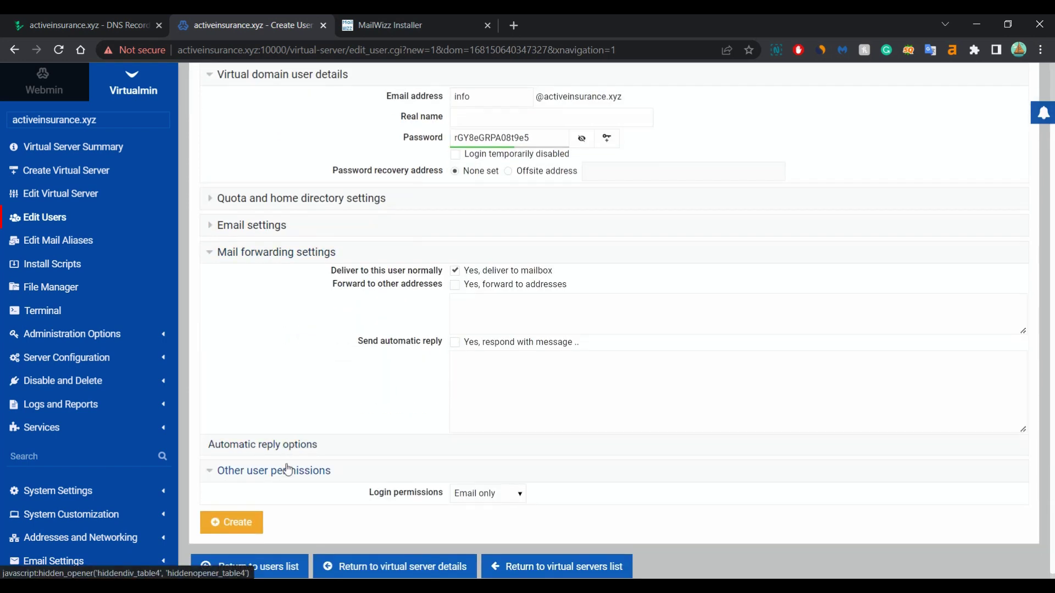
# Create the 'info' mailbox user in activeinsurance.xyz with a 50 MiB quota and email-only login
pyautogui.click(272, 469)
pyautogui.click(305, 215)
pyautogui.click(258, 281)
pyautogui.scroll(-3, 372, 299)
pyautogui.click(250, 515)
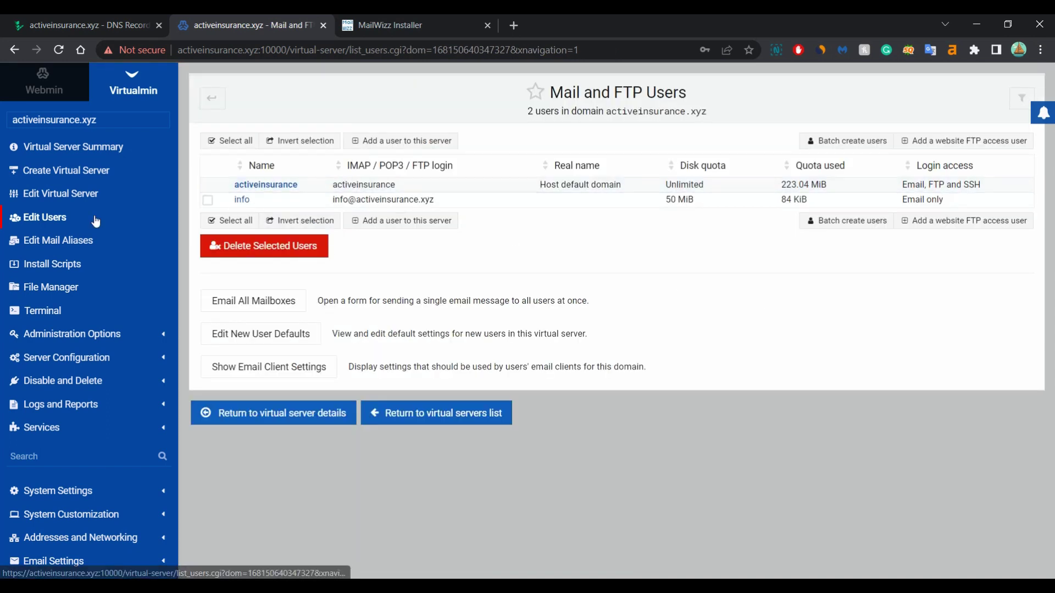
# Enable a MariaDB database for activeinsurance.xyz, save the server, and go back to its users list
pyautogui.click(68, 199)
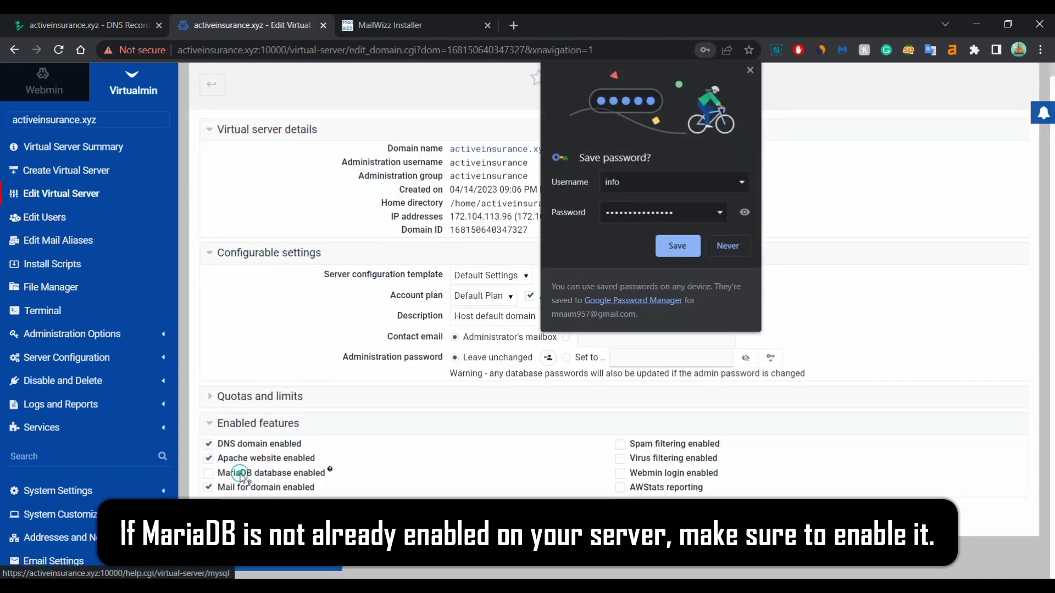
pyautogui.click(209, 475)
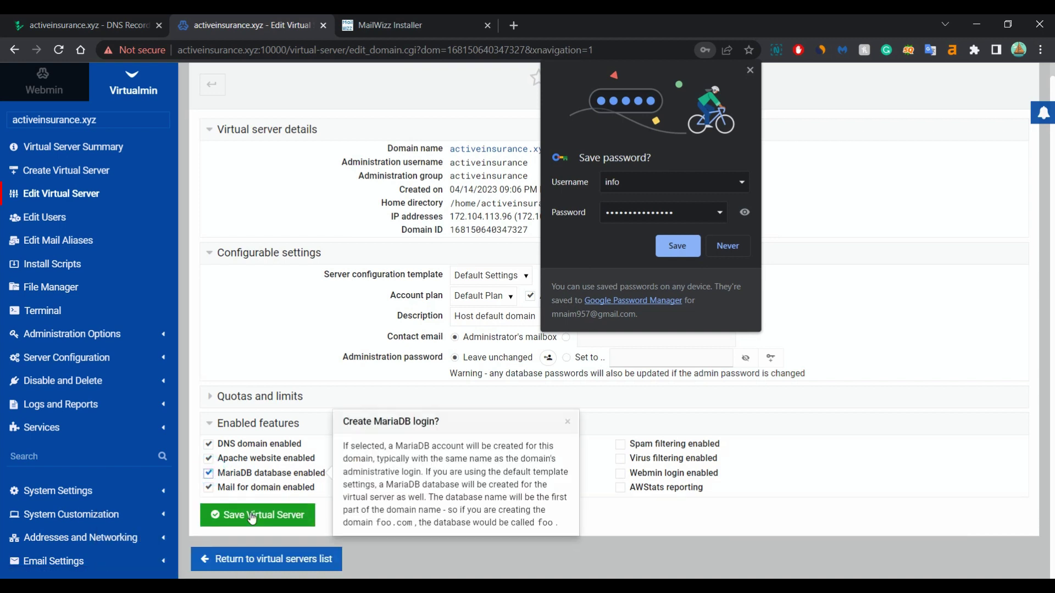
pyautogui.click(258, 515)
pyautogui.click(727, 246)
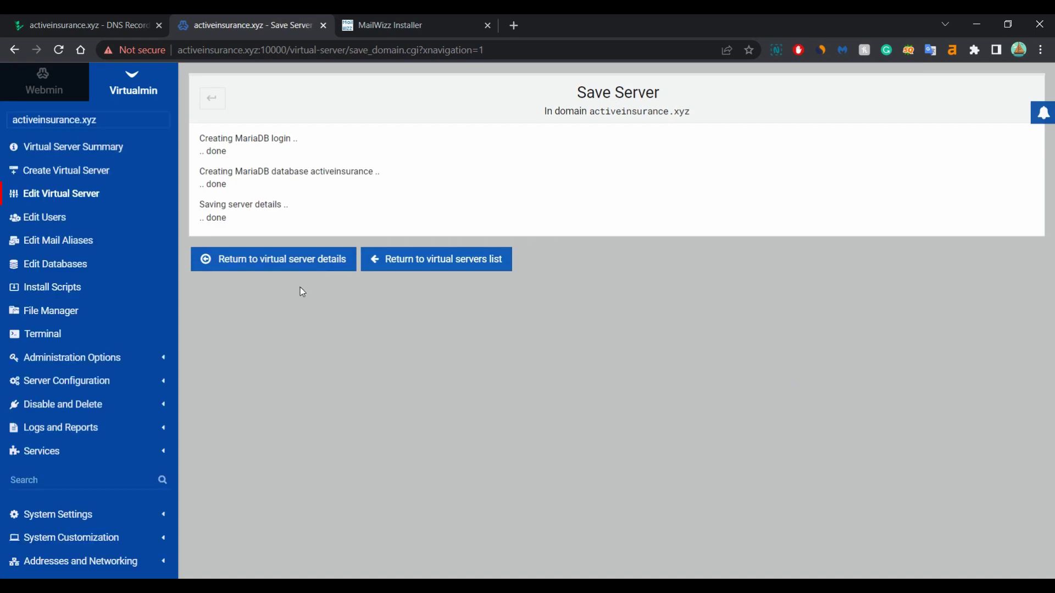
pyautogui.click(59, 218)
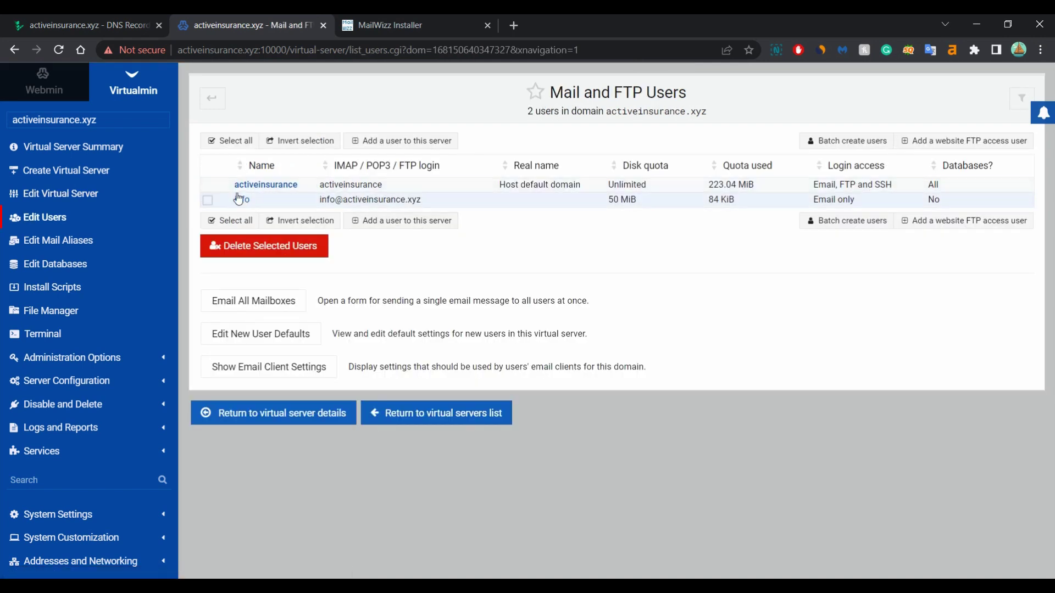
# Grant user 'info' access to the activeinsurance MariaDB database and copy its full login
pyautogui.click(400, 221)
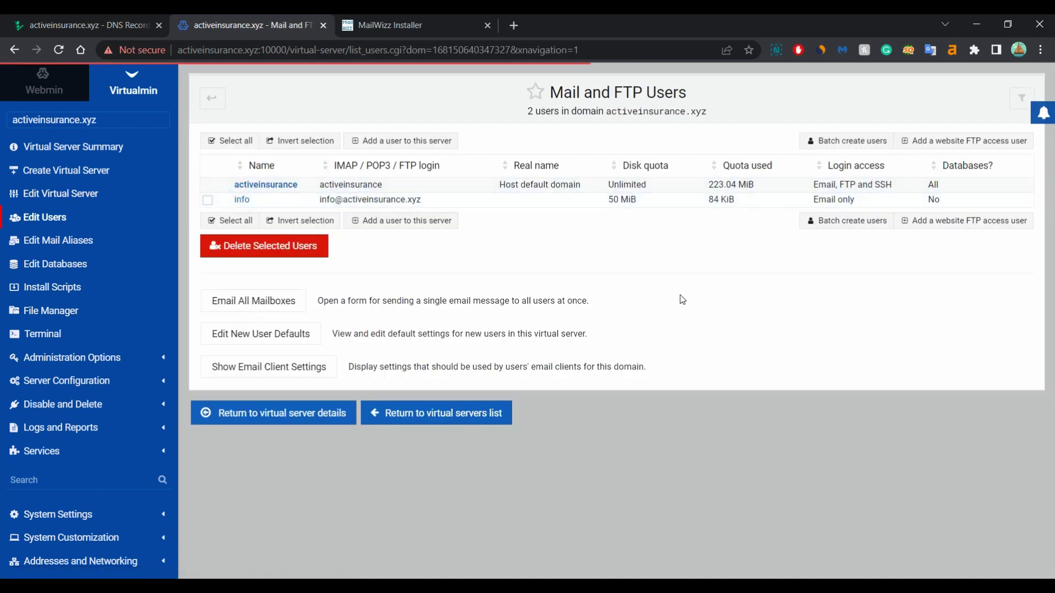
pyautogui.click(332, 363)
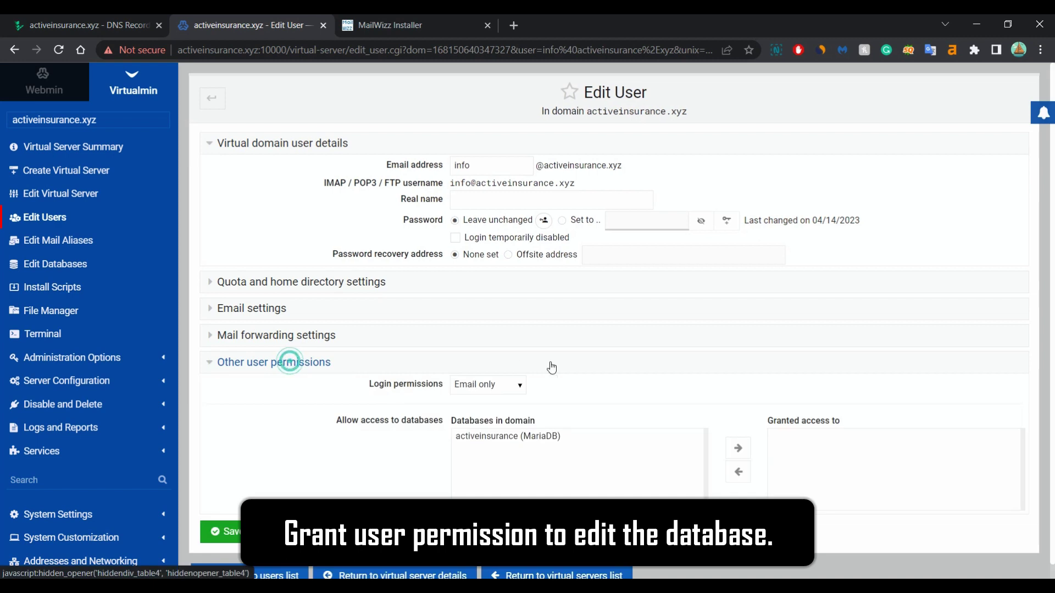
pyautogui.scroll(-1, 518, 365)
pyautogui.doubleClick(539, 420)
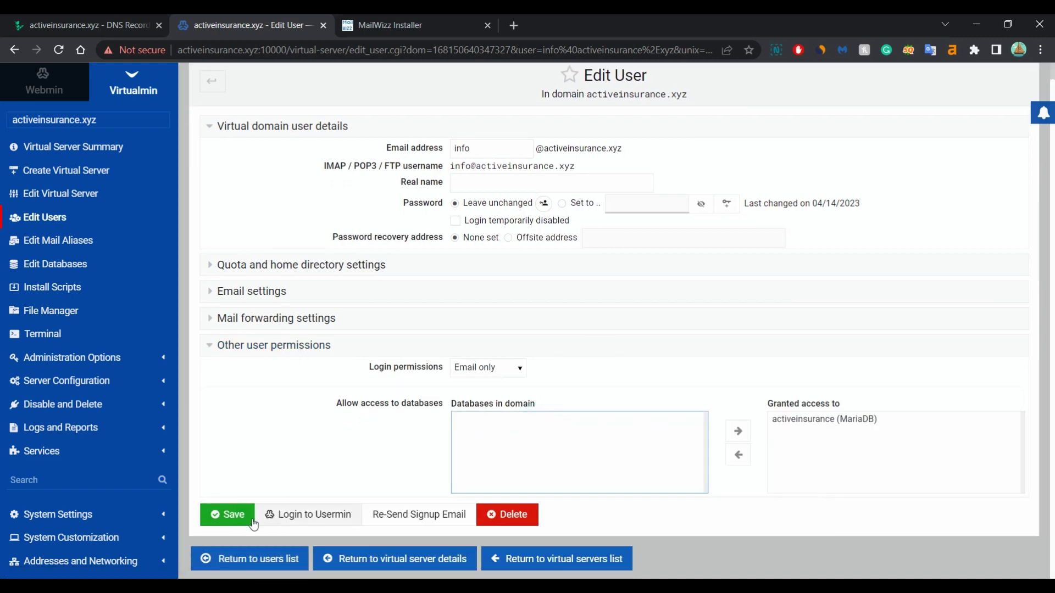
pyautogui.click(234, 512)
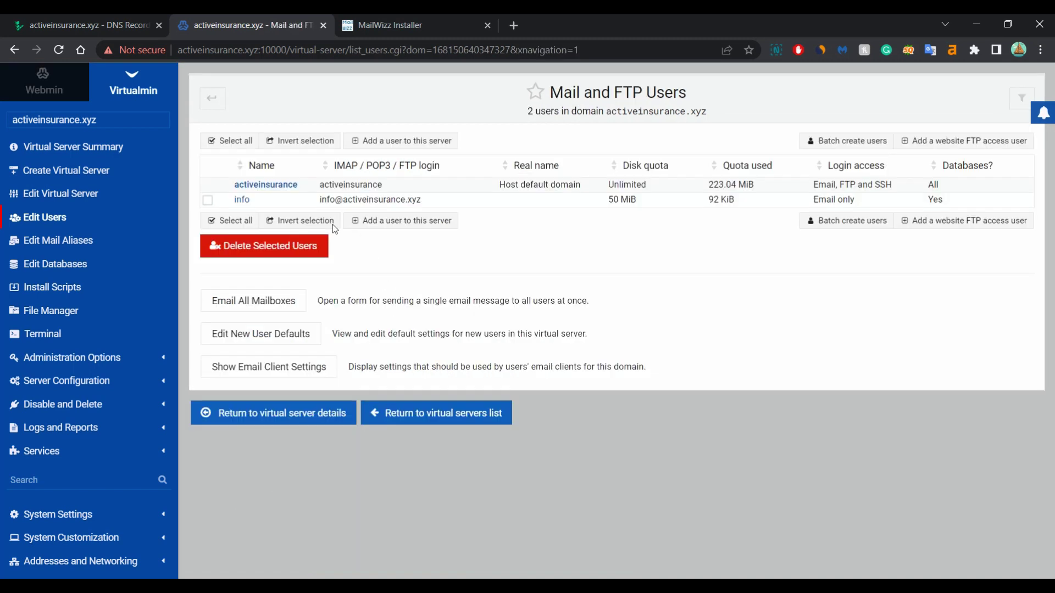
pyautogui.moveTo(438, 205); pyautogui.dragTo(320, 203)
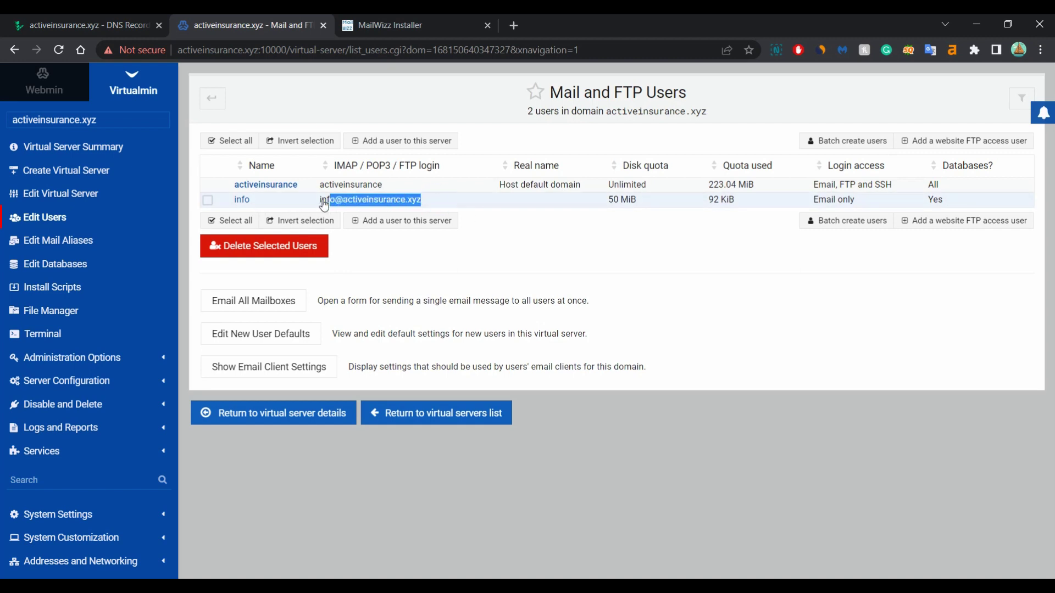
pyautogui.click(444, 25)
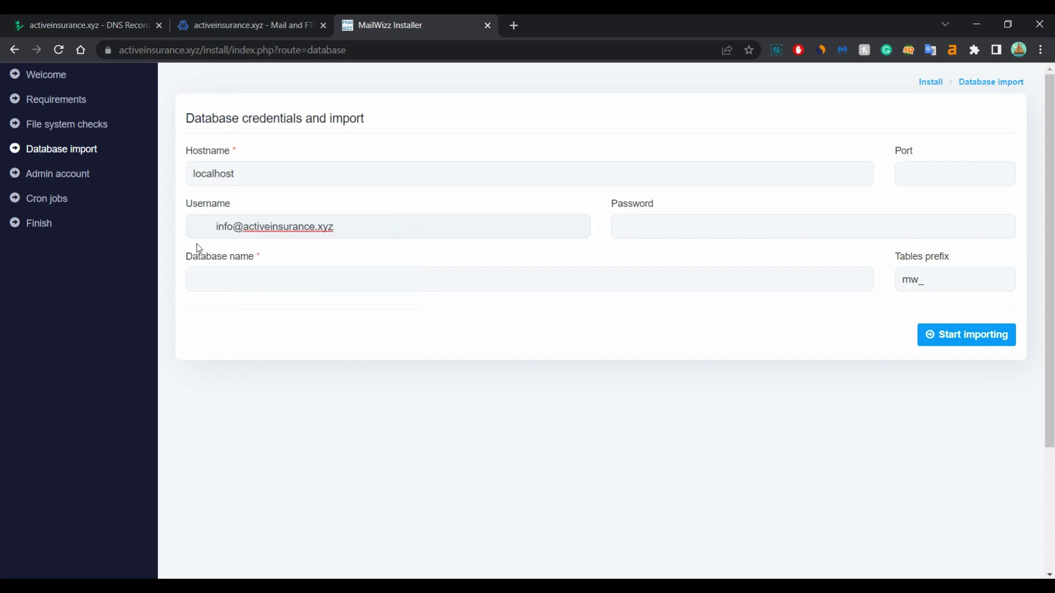
# Remove the stray space from Username and enter 'activeinsurance' as the database name
pyautogui.moveTo(215, 223); pyautogui.dragTo(134, 229)
pyautogui.press('BackSpace')
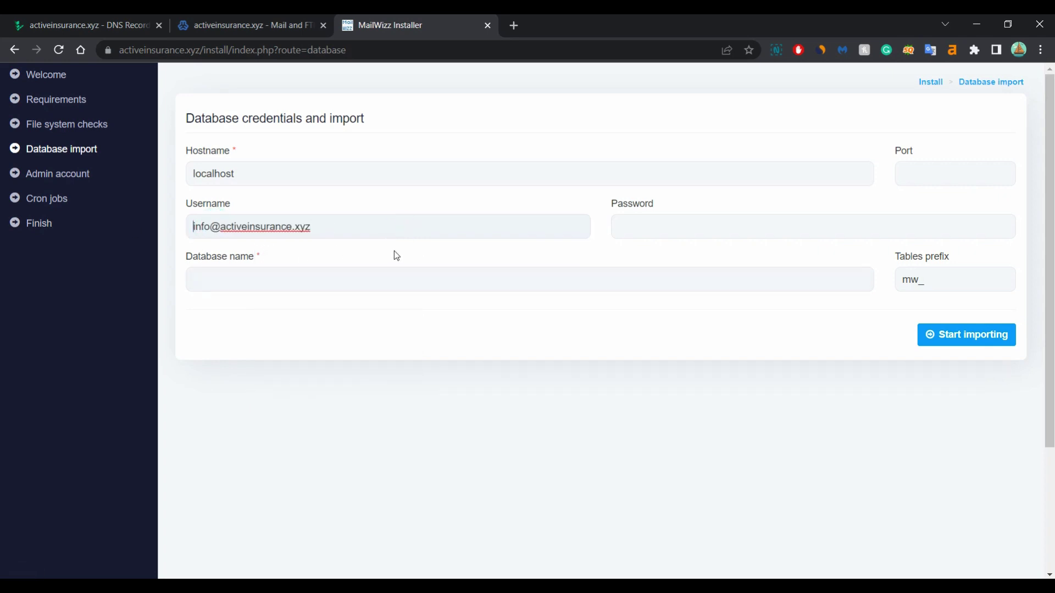
pyautogui.click(358, 279)
pyautogui.press('super+v')
pyautogui.scroll(-2, 289, 466)
pyautogui.click(268, 505)
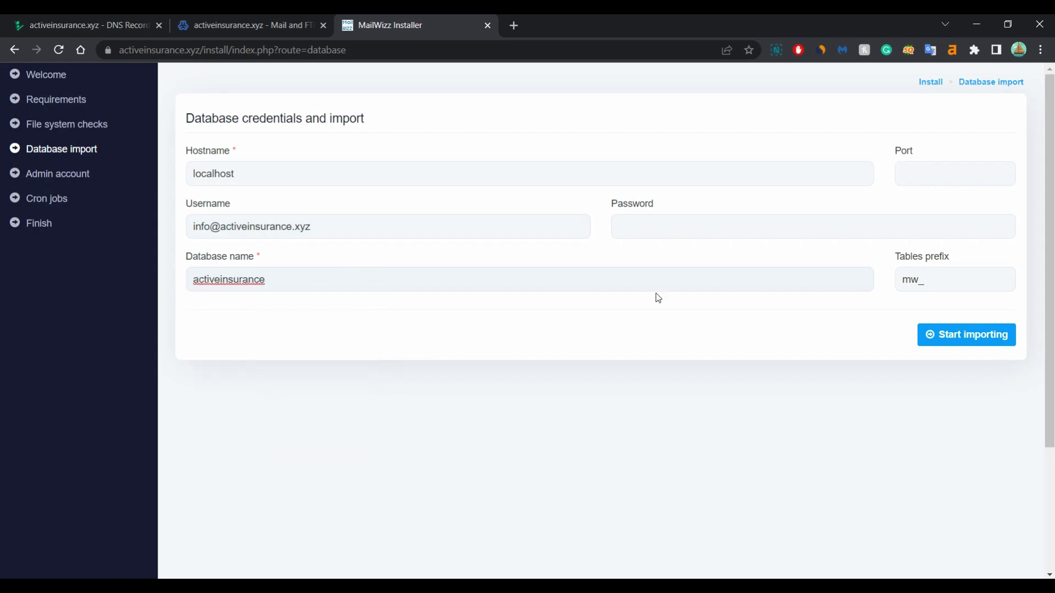
# Paste the database password, set the port to 3306, and start the import
pyautogui.click(697, 230)
pyautogui.press('super+v')
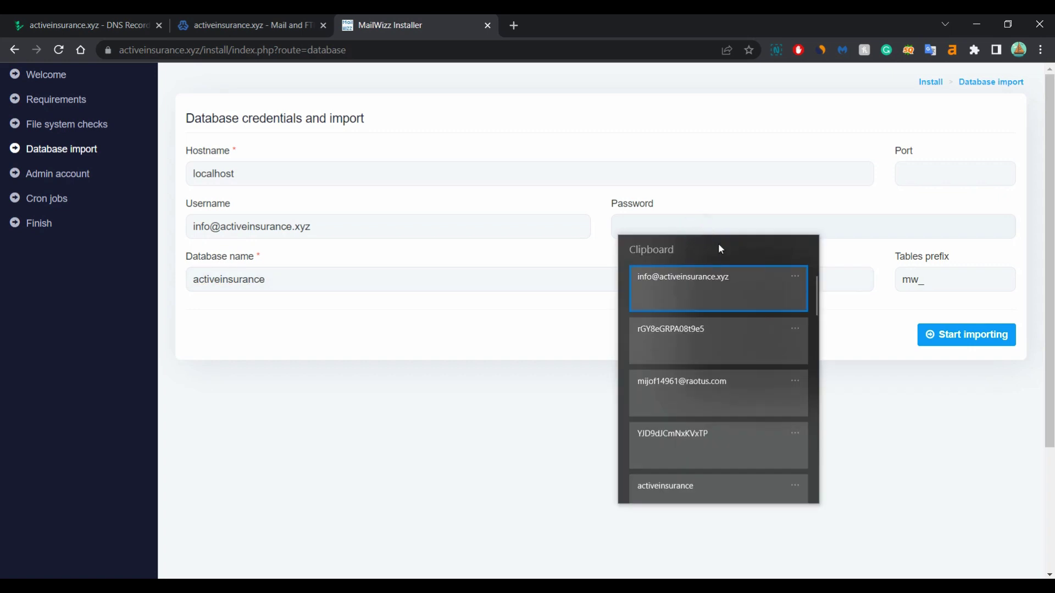
pyautogui.click(682, 336)
pyautogui.click(946, 172)
pyautogui.click(944, 208)
pyautogui.click(951, 344)
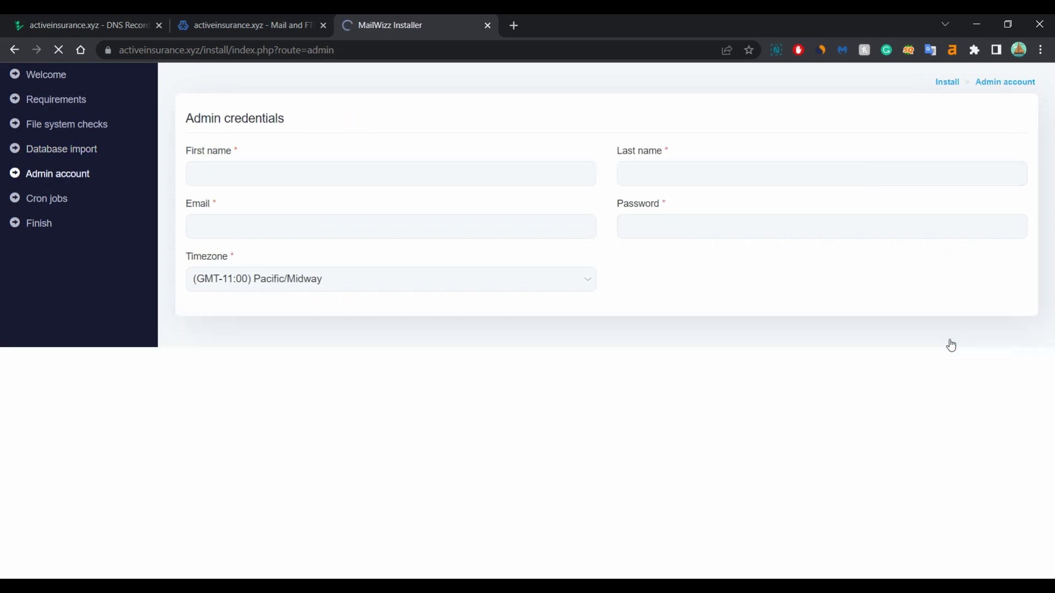
# Fill in the admin's name and email address and paste the account password
pyautogui.click(309, 167)
pyautogui.write('johnjohn')
pyautogui.click(288, 226)
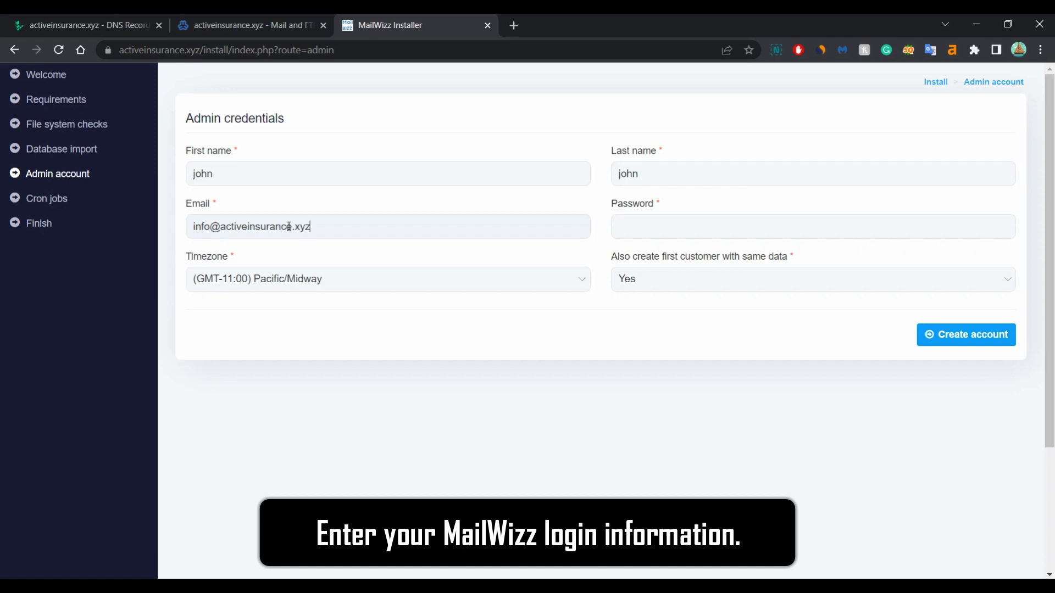
pyautogui.click(667, 225)
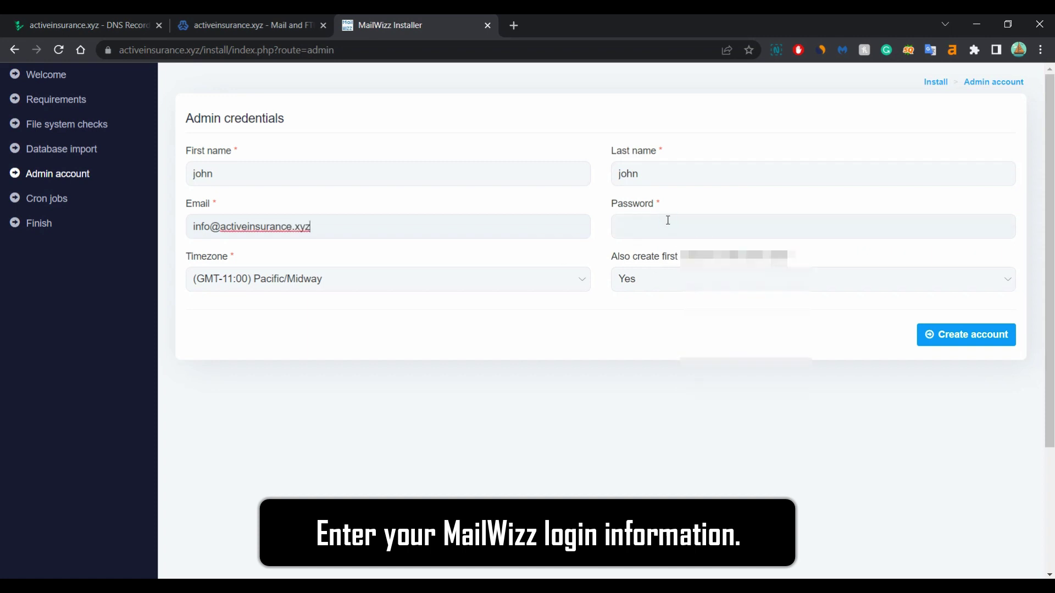
pyautogui.press('super+v')
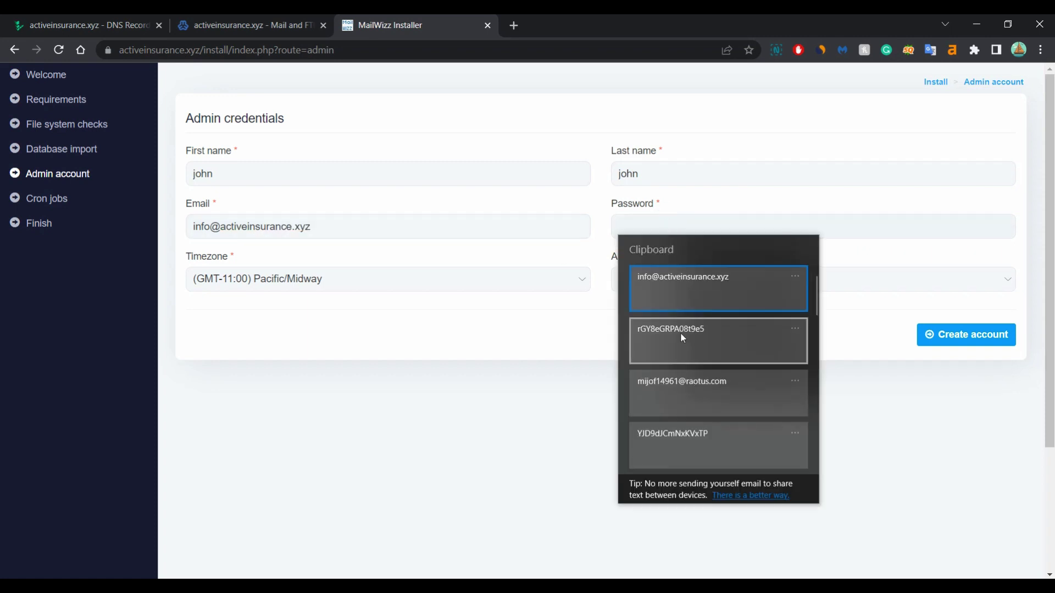
pyautogui.click(681, 333)
# Set the timezone to Europe/London, keep first customer creation on, and create the account
pyautogui.click(391, 278)
pyautogui.scroll(-10, 369, 452)
pyautogui.scroll(-20, 369, 453)
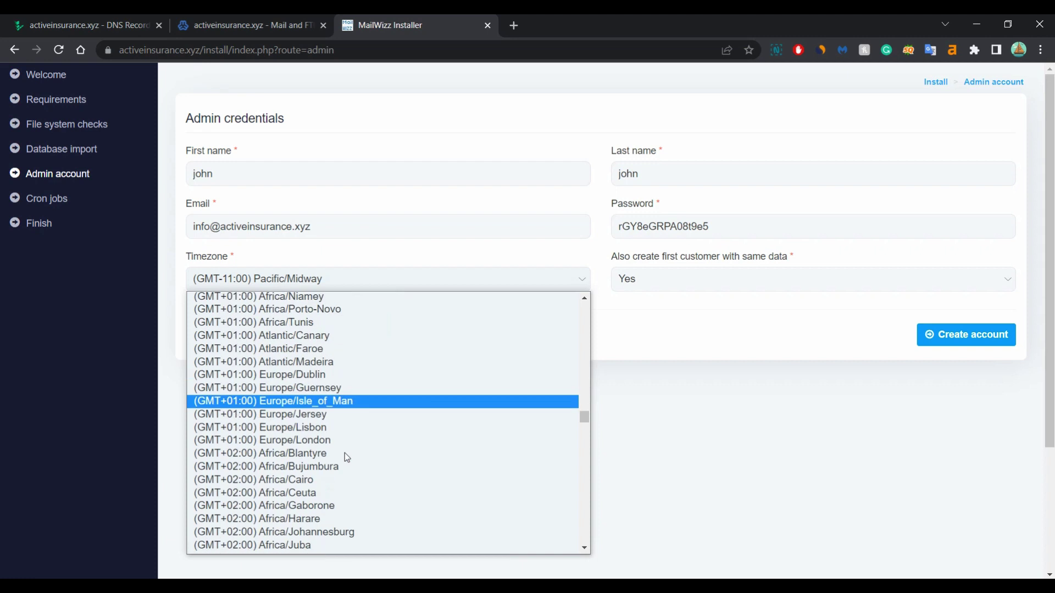
pyautogui.click(379, 441)
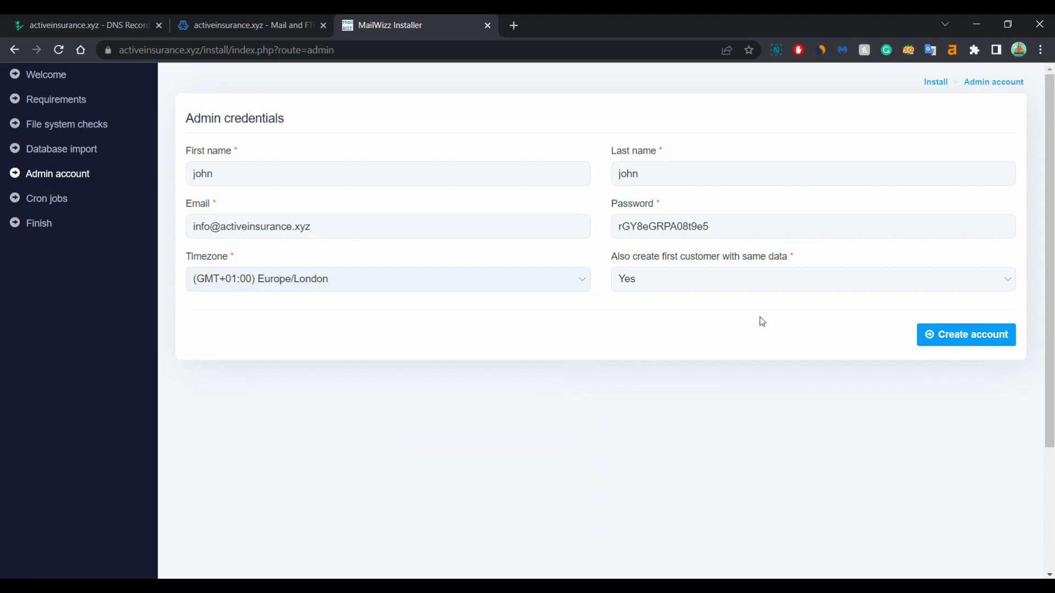
pyautogui.click(691, 280)
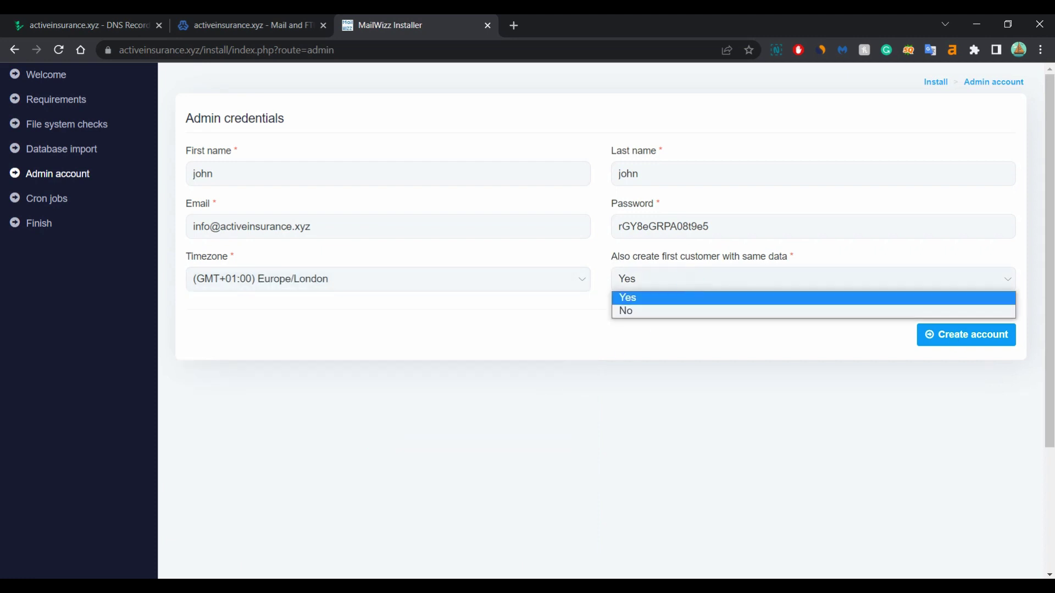
pyautogui.click(640, 298)
pyautogui.click(958, 340)
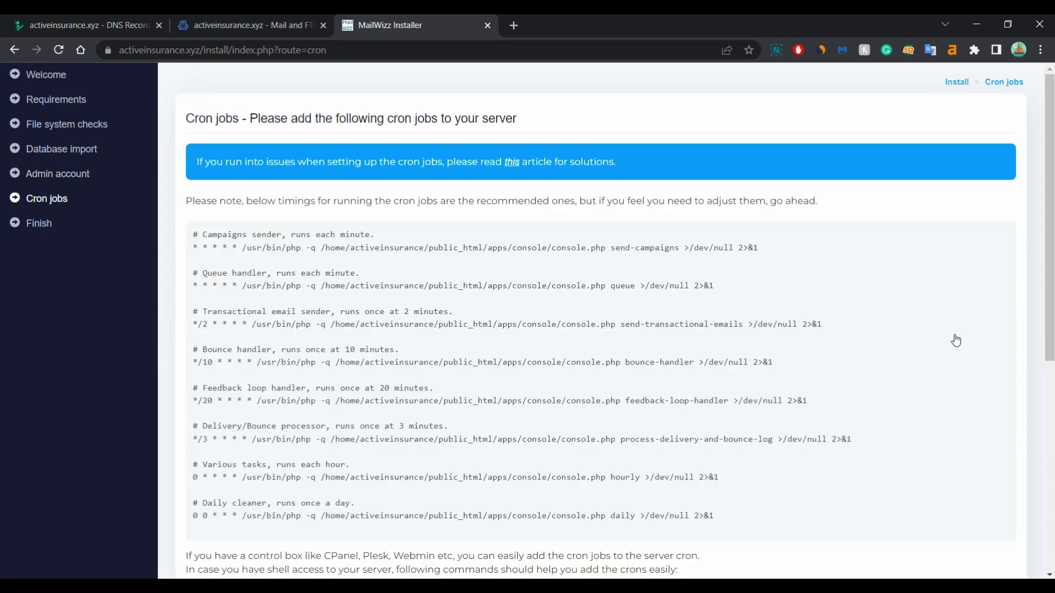
# Look over the installer's recommended cron jobs, then switch back to the server panel
pyautogui.scroll(-1, 597, 302)
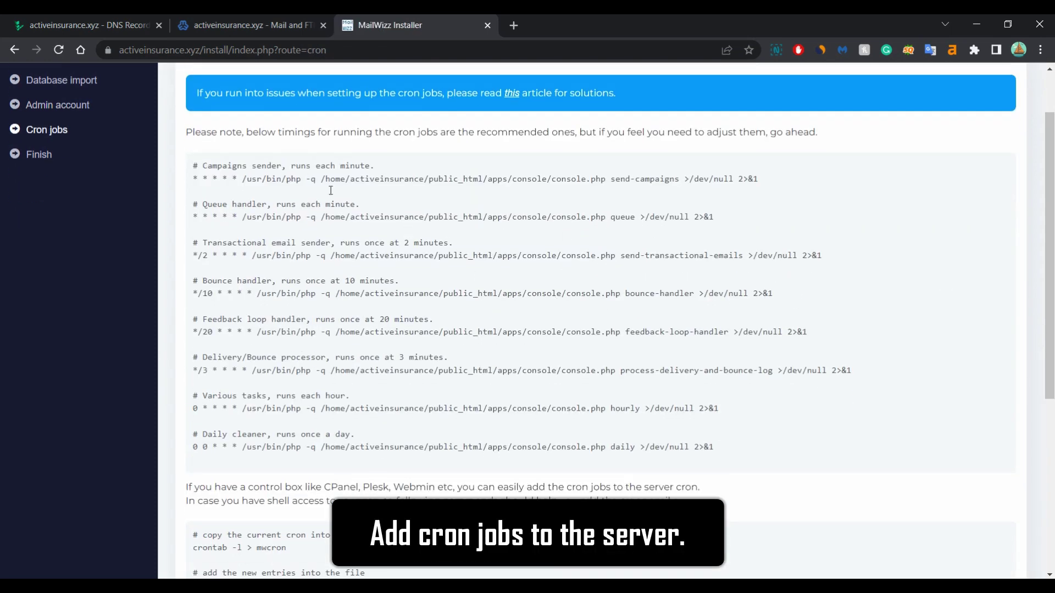
pyautogui.moveTo(202, 165); pyautogui.dragTo(392, 176)
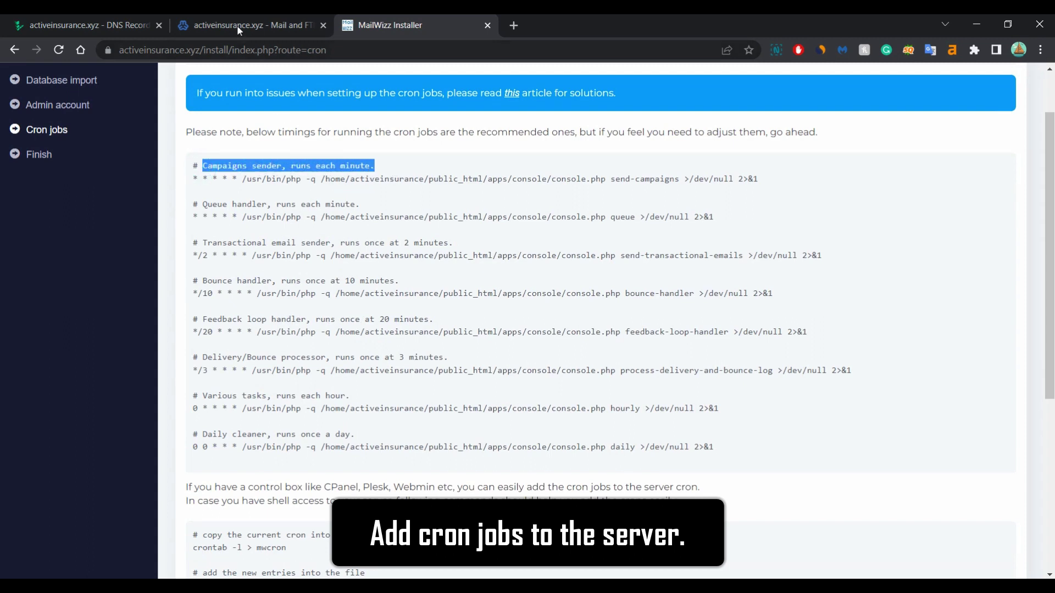
pyautogui.click(236, 24)
pyautogui.click(44, 82)
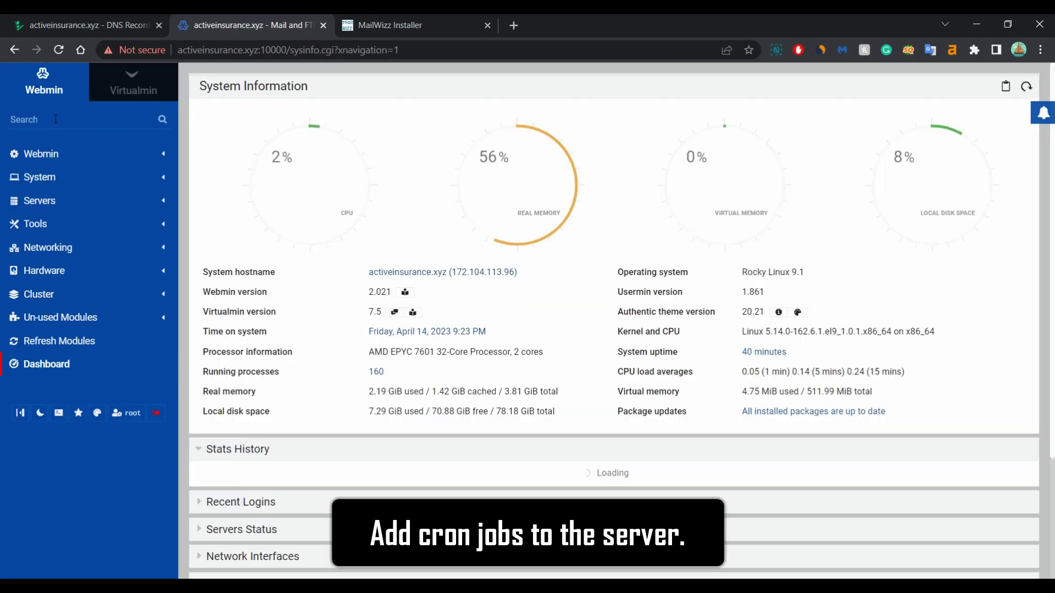
# Find the Scheduled Cron Jobs module and start a new cron job for user root
pyautogui.click(55, 119)
pyautogui.write('cron')
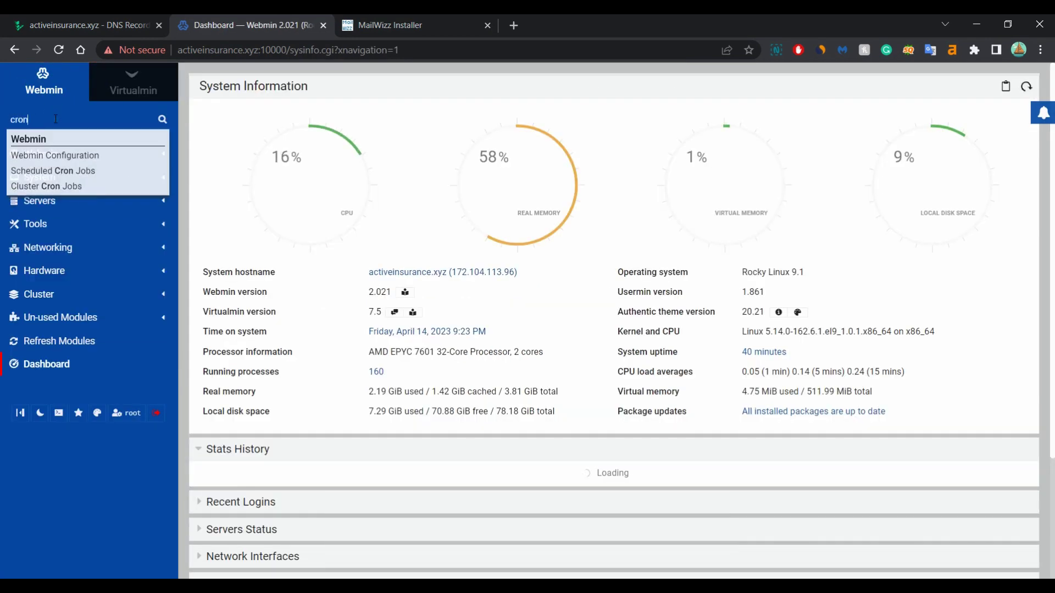
pyautogui.click(52, 171)
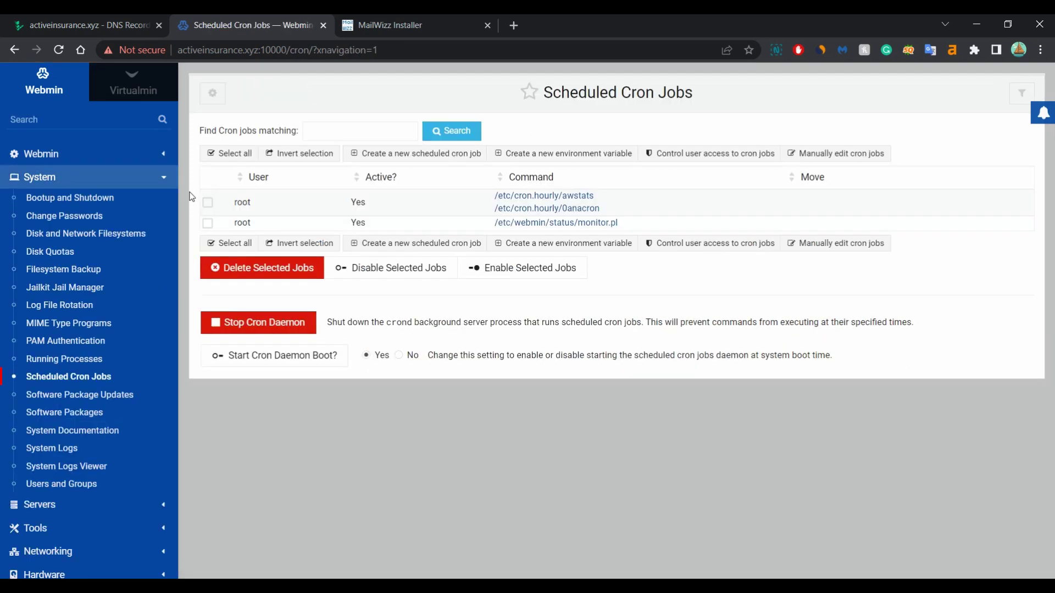
pyautogui.click(397, 245)
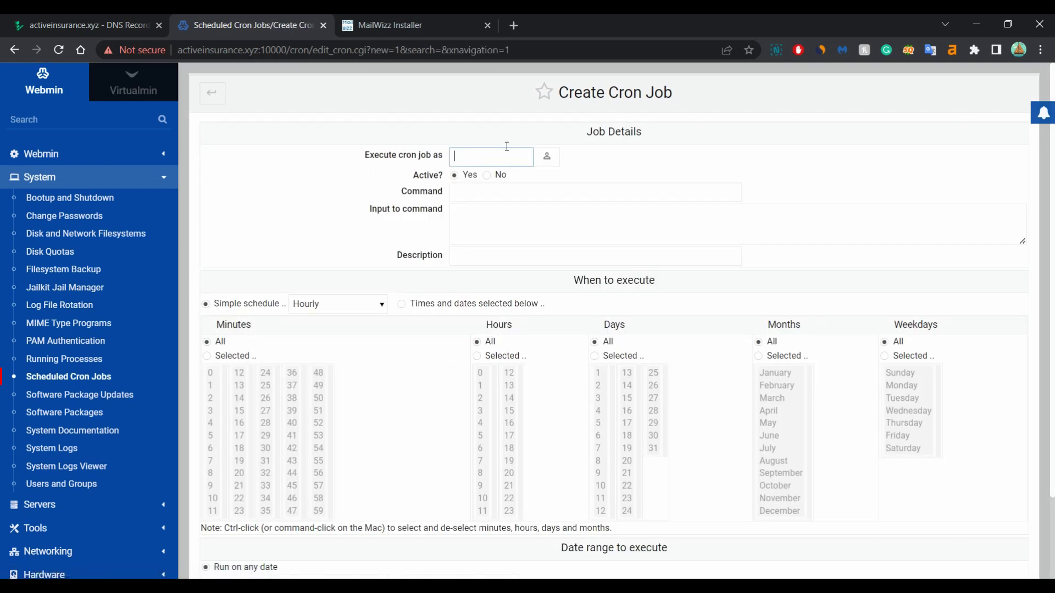
pyautogui.write('r')
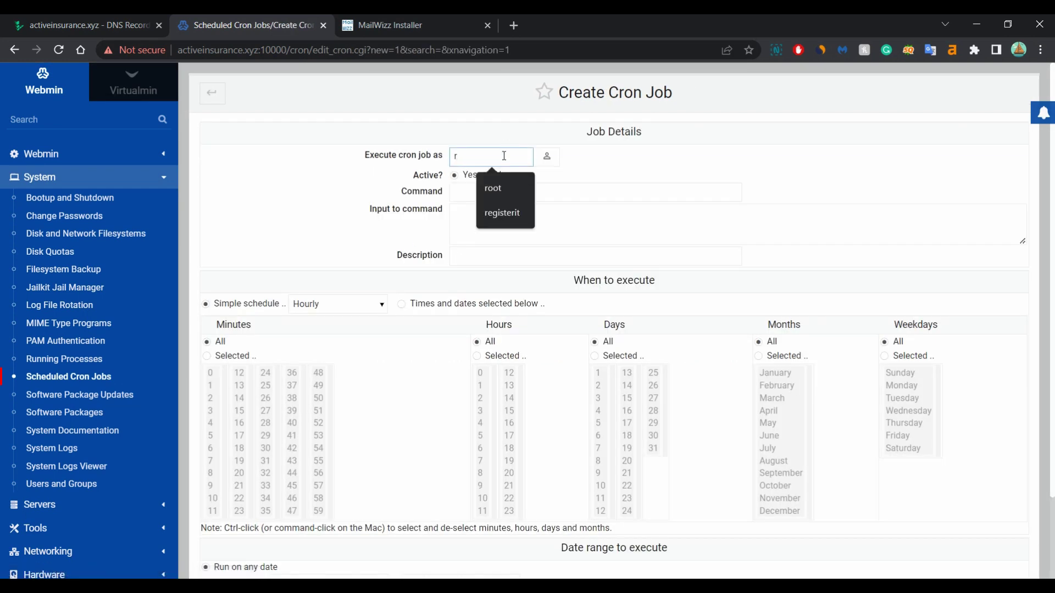
pyautogui.write('oot')
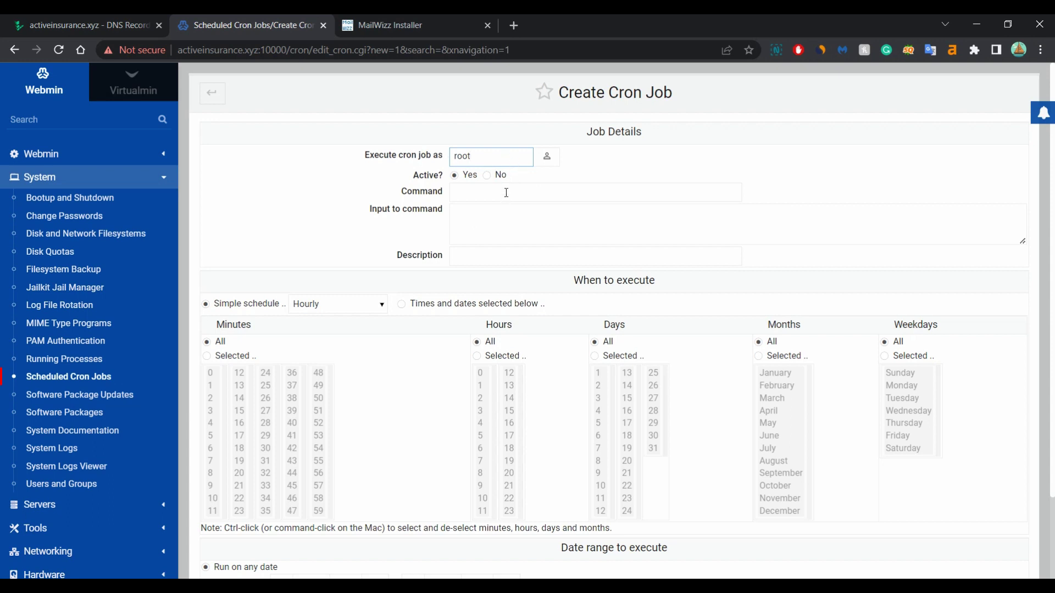
# Copy the MailWizz send-campaigns command from the installer into the job's command field
pyautogui.click(384, 26)
pyautogui.moveTo(767, 176); pyautogui.dragTo(243, 182)
pyautogui.rightClick(253, 178)
pyautogui.click(270, 185)
pyautogui.click(259, 28)
pyautogui.click(465, 192)
pyautogui.hotkey('ctrl', 'v')
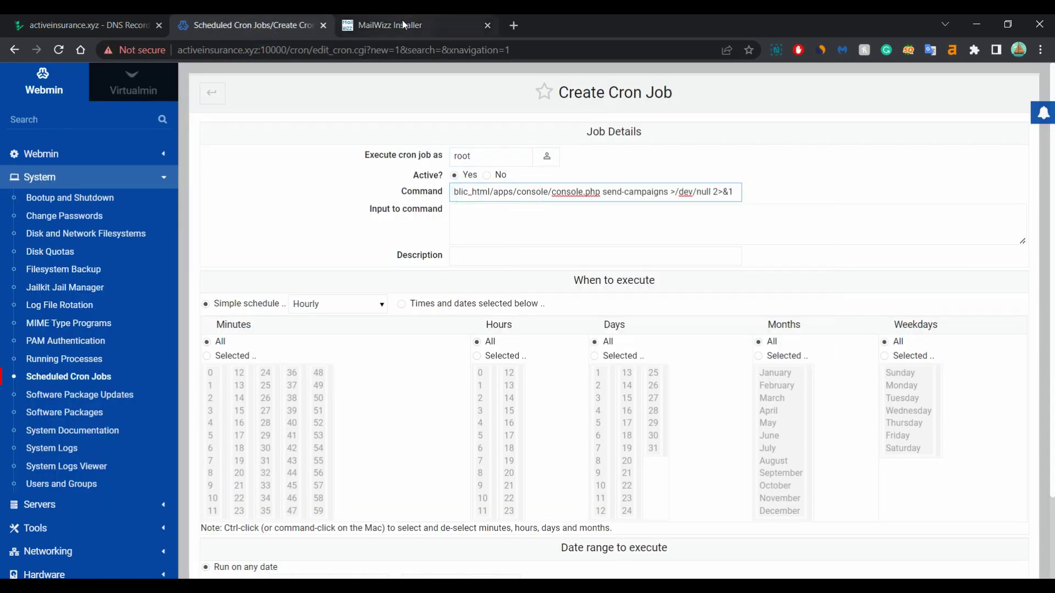
# Schedule the job to run every minute, selecting minutes 0–59, and create it
pyautogui.click(400, 25)
pyautogui.moveTo(289, 165); pyautogui.dragTo(369, 172)
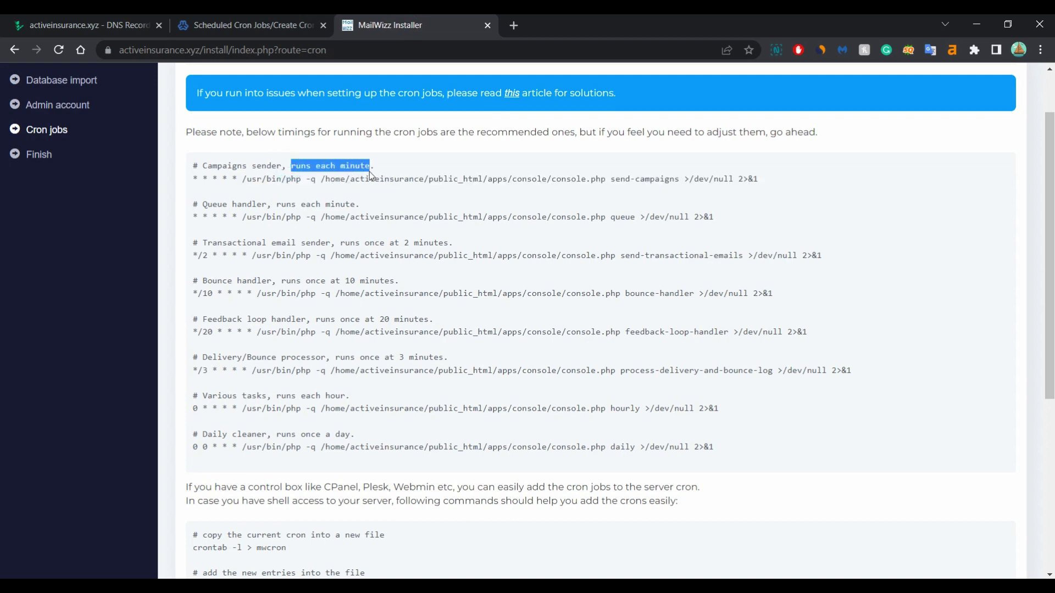
pyautogui.click(269, 26)
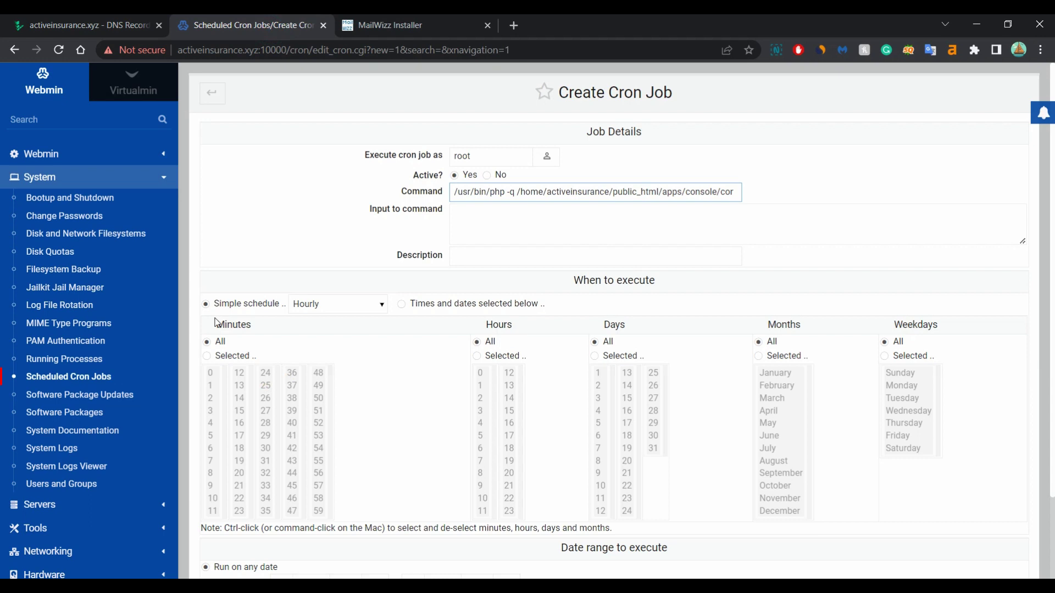
pyautogui.click(225, 357)
pyautogui.scroll(-1, 214, 326)
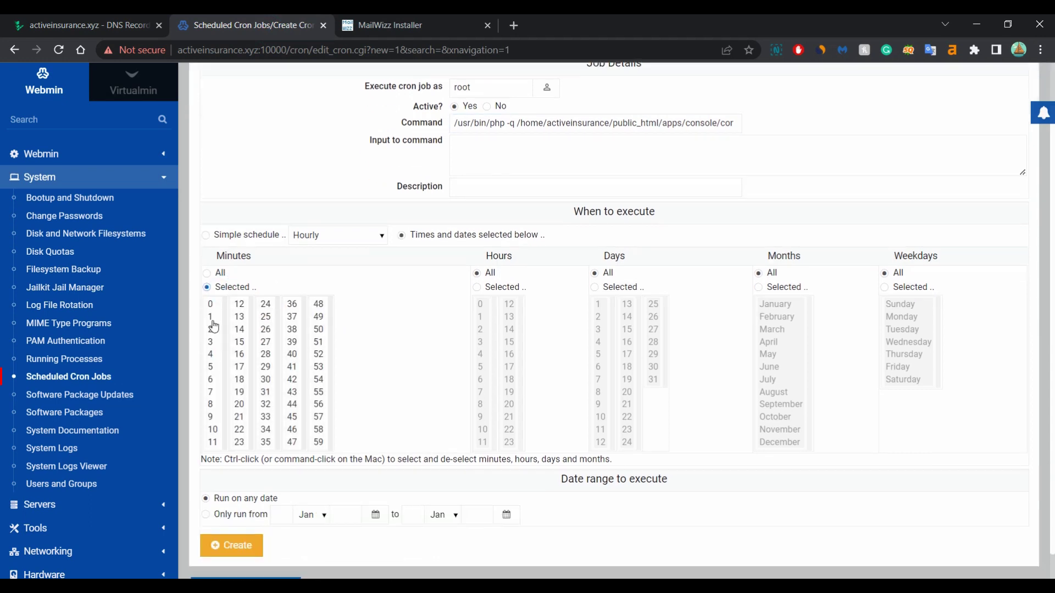
pyautogui.moveTo(211, 311); pyautogui.dragTo(318, 442)
pyautogui.click(231, 545)
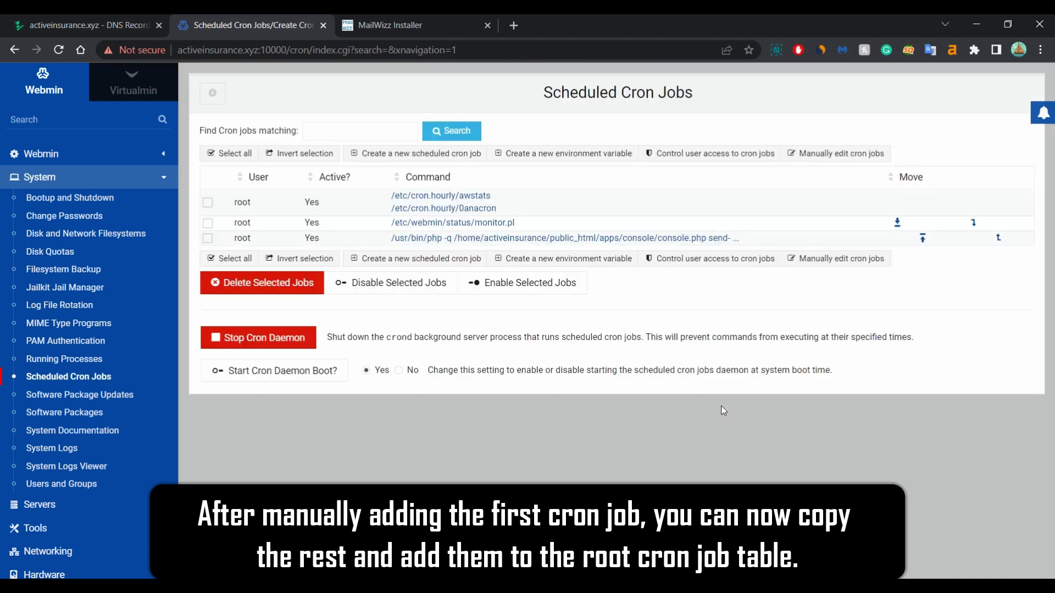
# Open root's crontab file for manual editing and fix the send-campaigns job's command
pyautogui.click(849, 263)
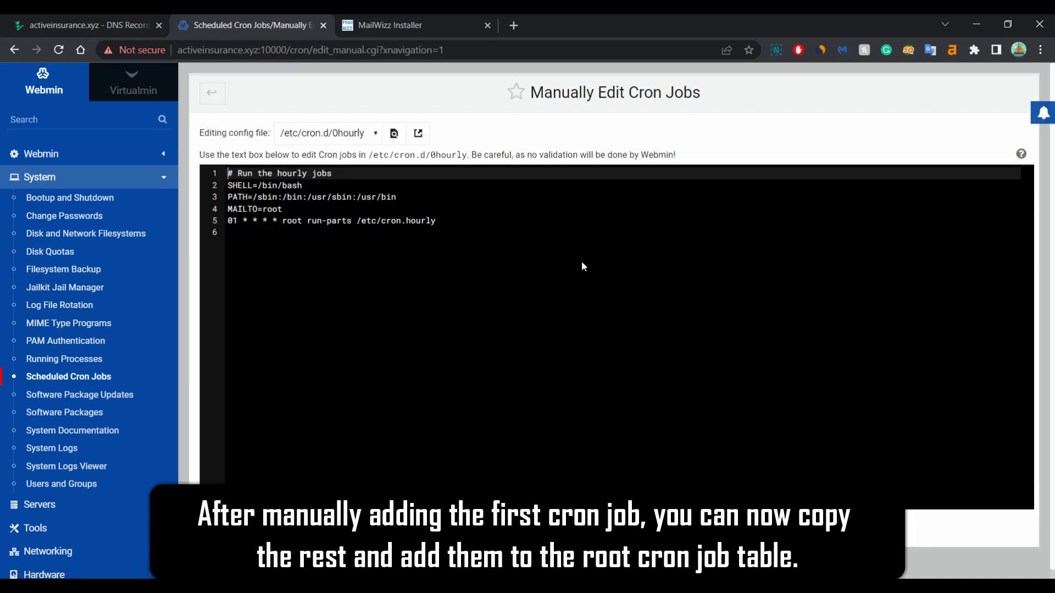
pyautogui.click(352, 133)
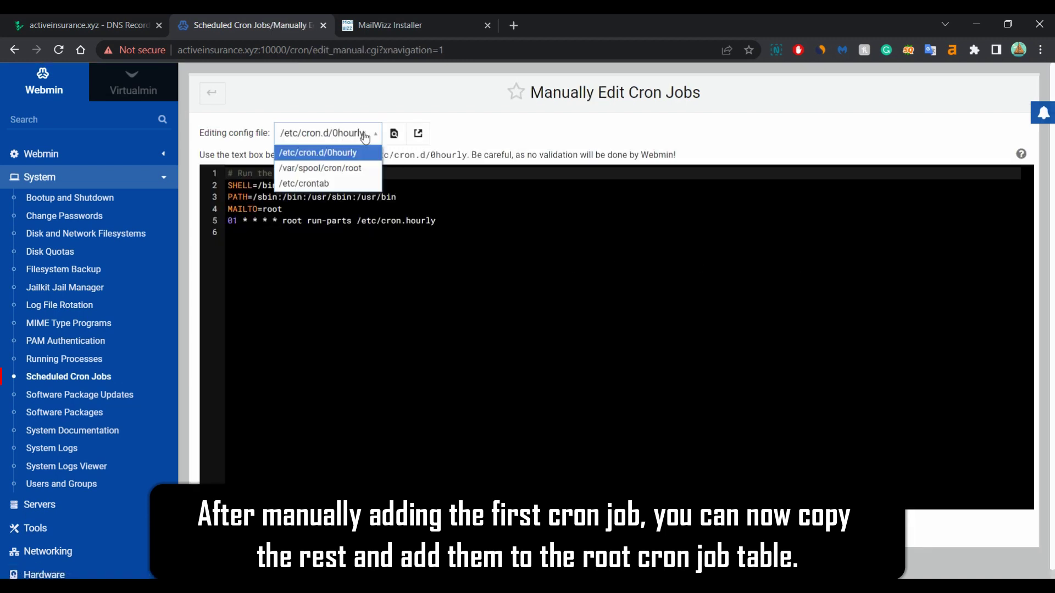
pyautogui.click(302, 168)
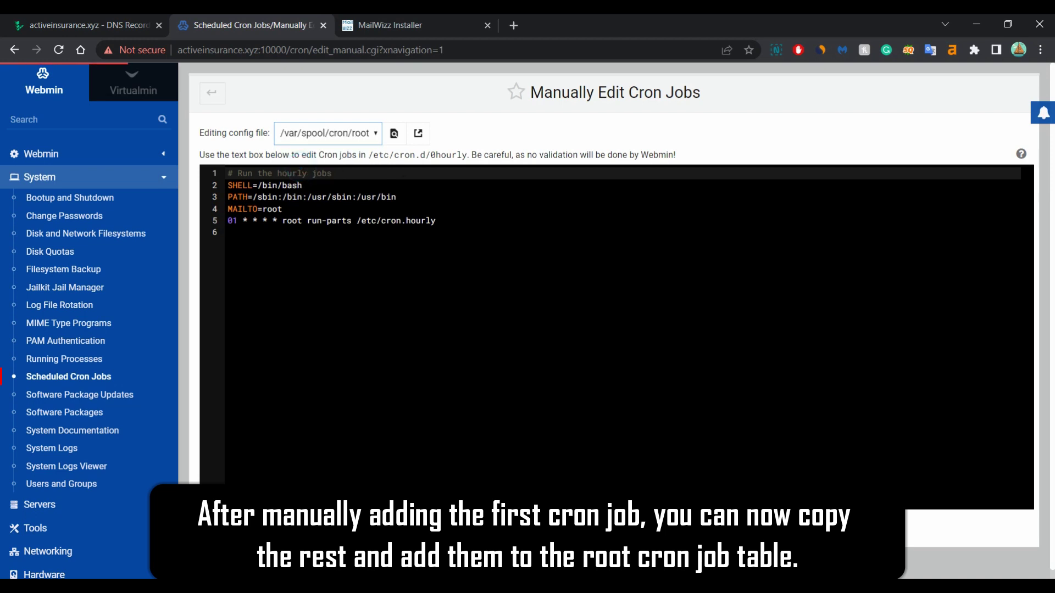
pyautogui.moveTo(810, 185); pyautogui.dragTo(293, 186)
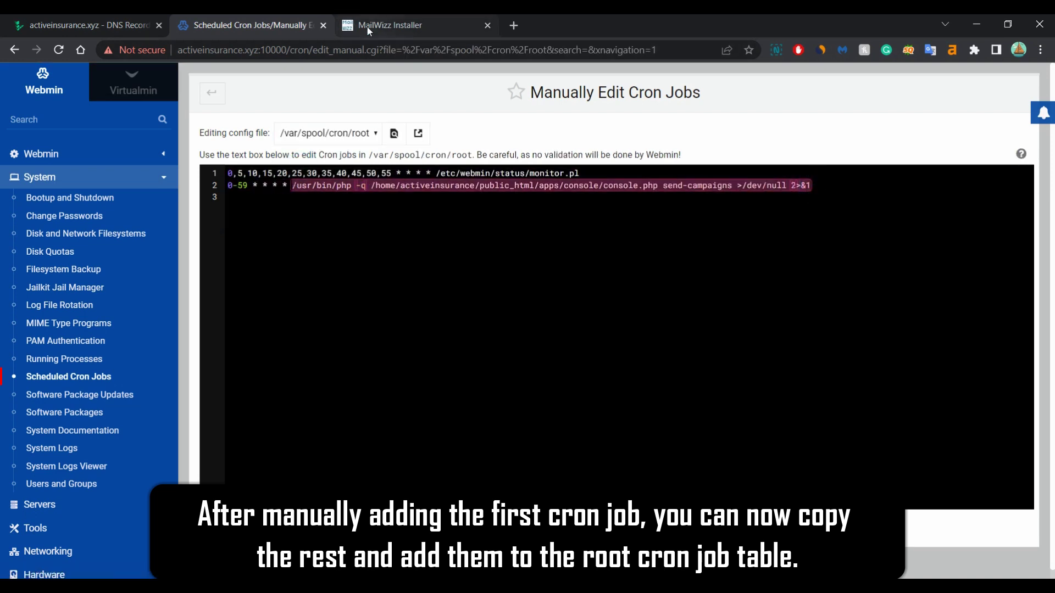
pyautogui.click(384, 25)
pyautogui.moveTo(759, 179); pyautogui.dragTo(254, 184)
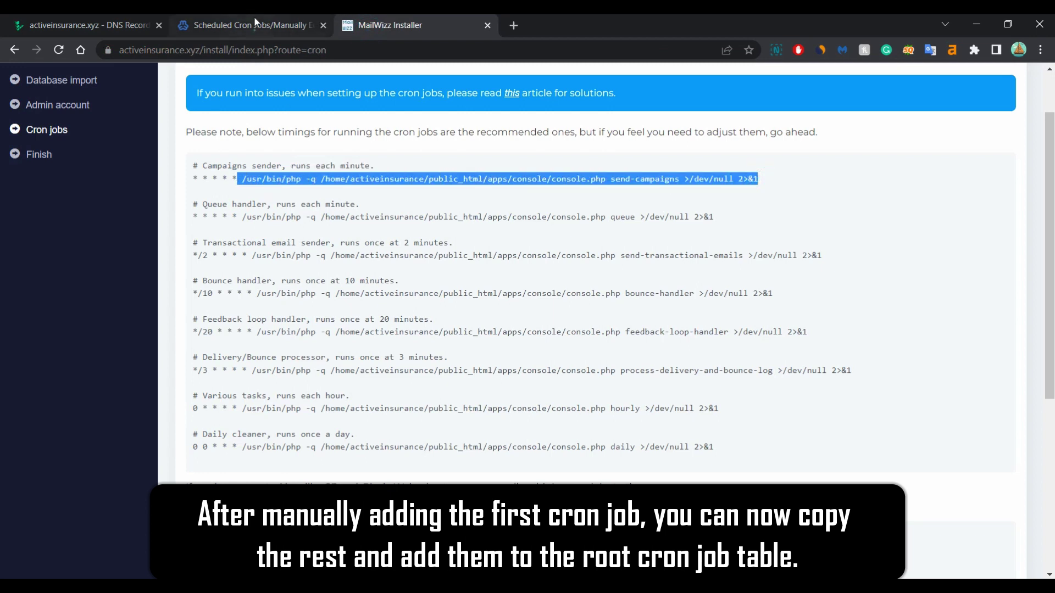
pyautogui.click(254, 17)
pyautogui.hotkey('ctrl', 'v')
# Paste the remaining MailWizz cron jobs into root's crontab and save it
pyautogui.click(401, 26)
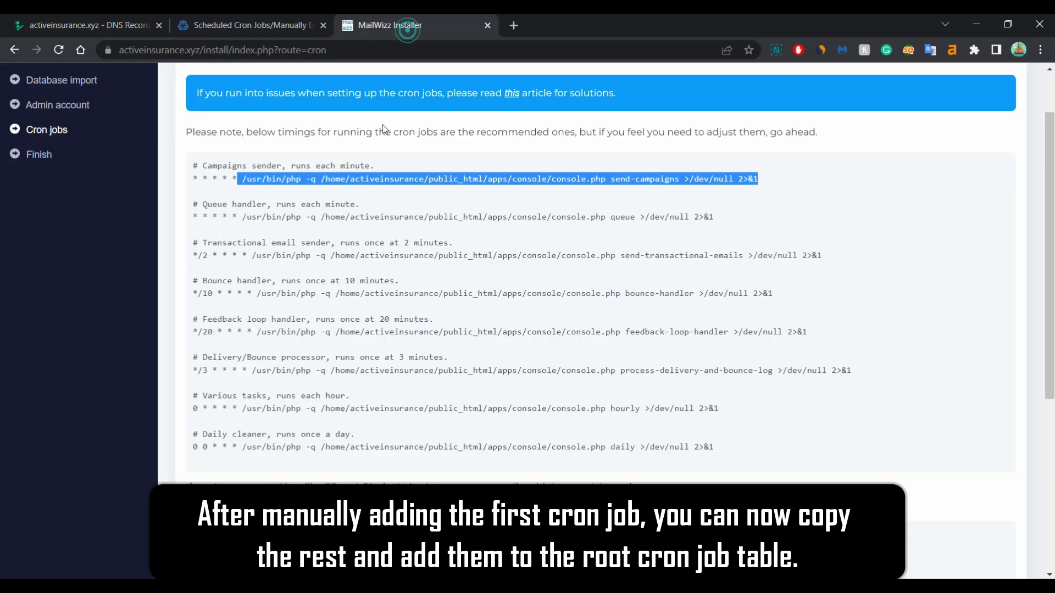
pyautogui.moveTo(192, 201); pyautogui.dragTo(539, 466)
pyautogui.moveTo(635, 464); pyautogui.dragTo(765, 451)
pyautogui.hotkey('ctrl', 'c')
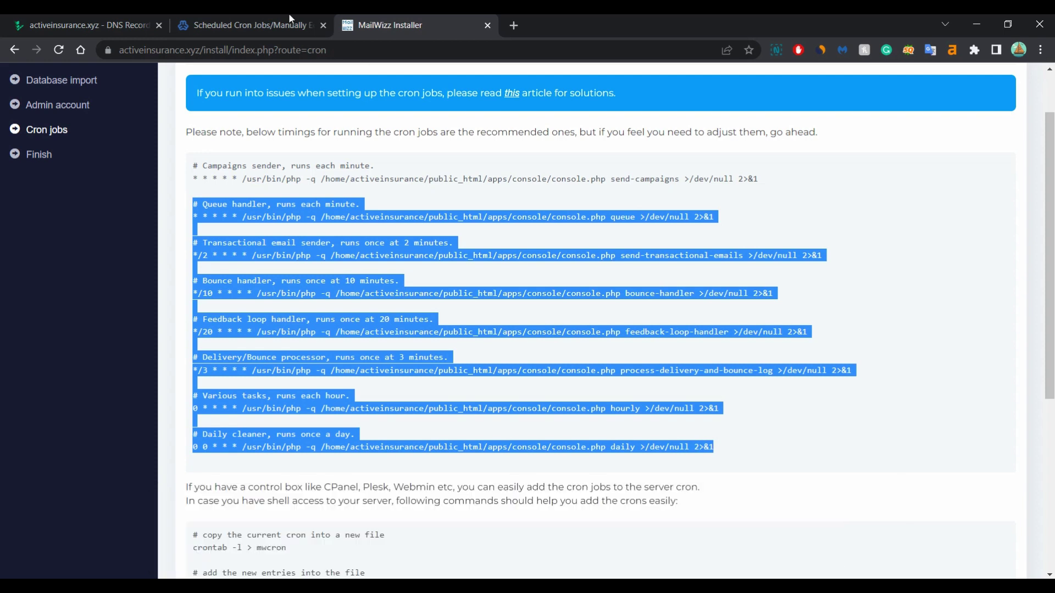
pyautogui.click(246, 28)
pyautogui.click(483, 217)
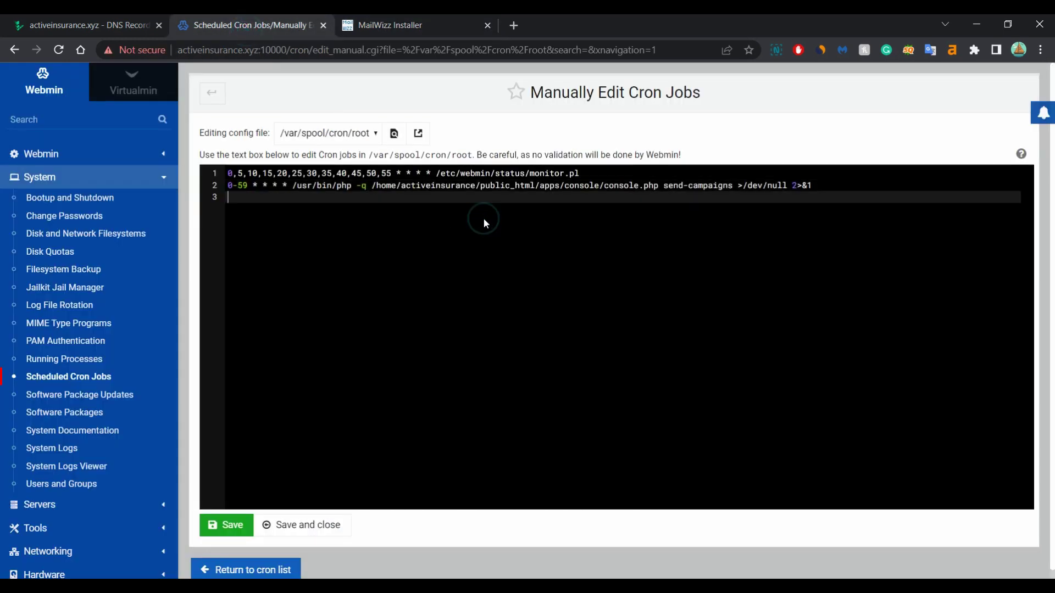
pyautogui.hotkey('ctrl', 'v')
pyautogui.click(216, 525)
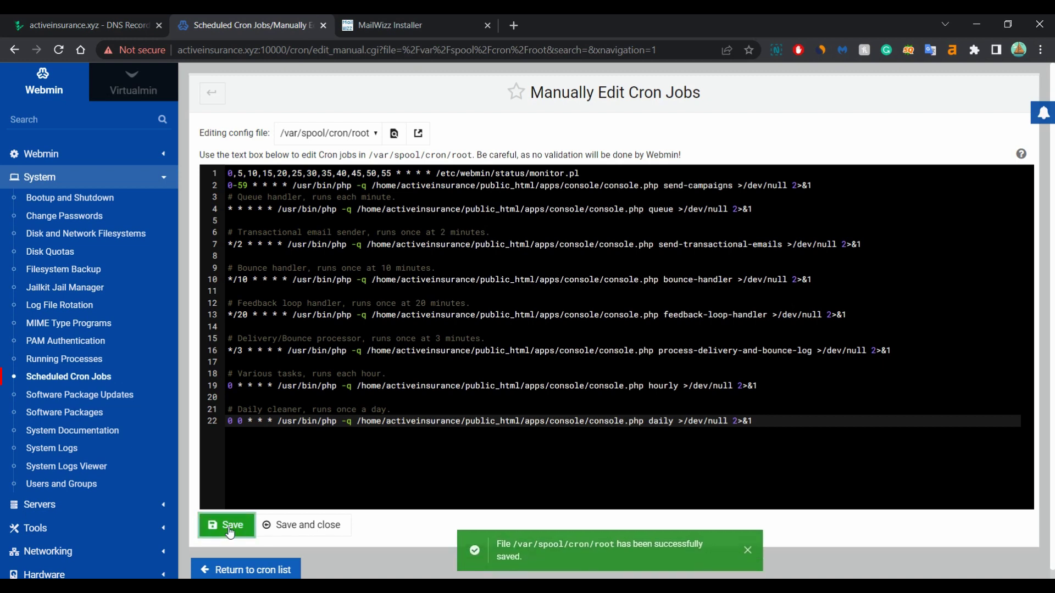
# Confirm the cron jobs are installed so MailWizz shows its congratulations page
pyautogui.click(397, 24)
pyautogui.scroll(-5, 578, 427)
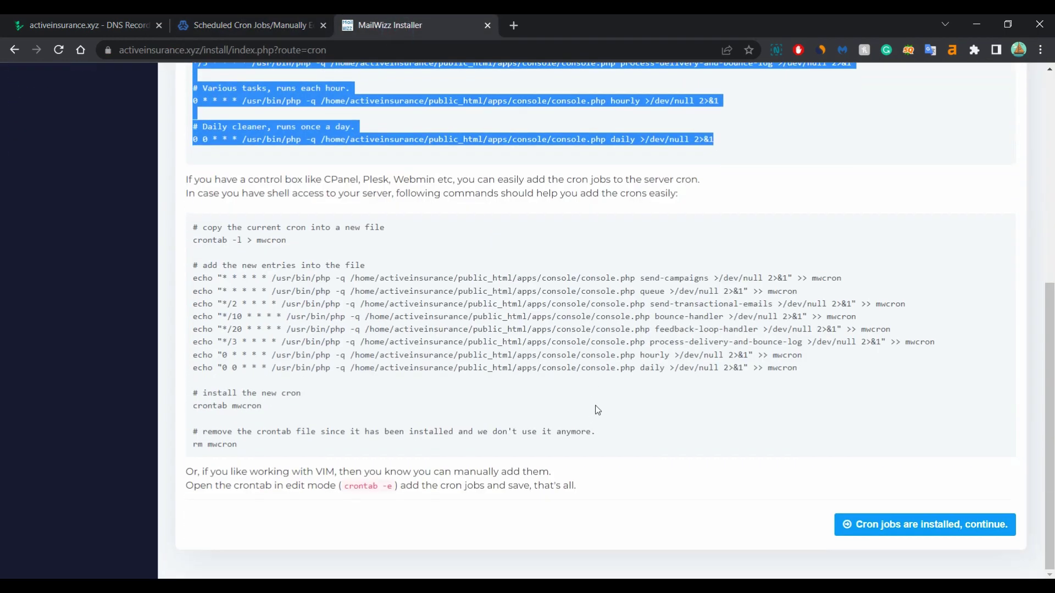
pyautogui.click(940, 532)
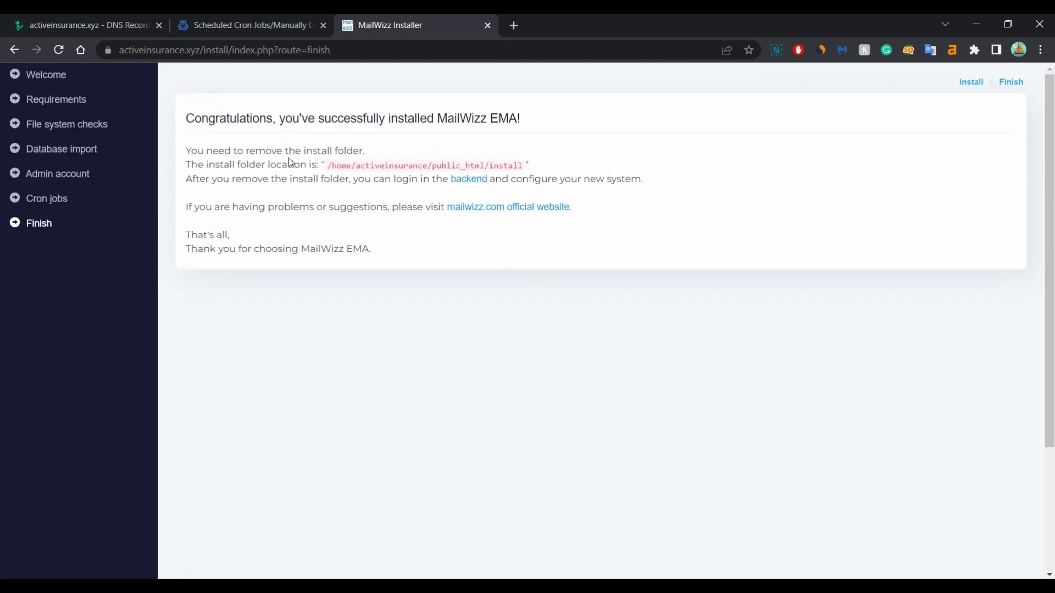
pyautogui.moveTo(305, 151); pyautogui.dragTo(425, 156)
pyautogui.click(421, 144)
# Permanently delete the install folder from public_html using Virtualmin's File Manager
pyautogui.click(222, 28)
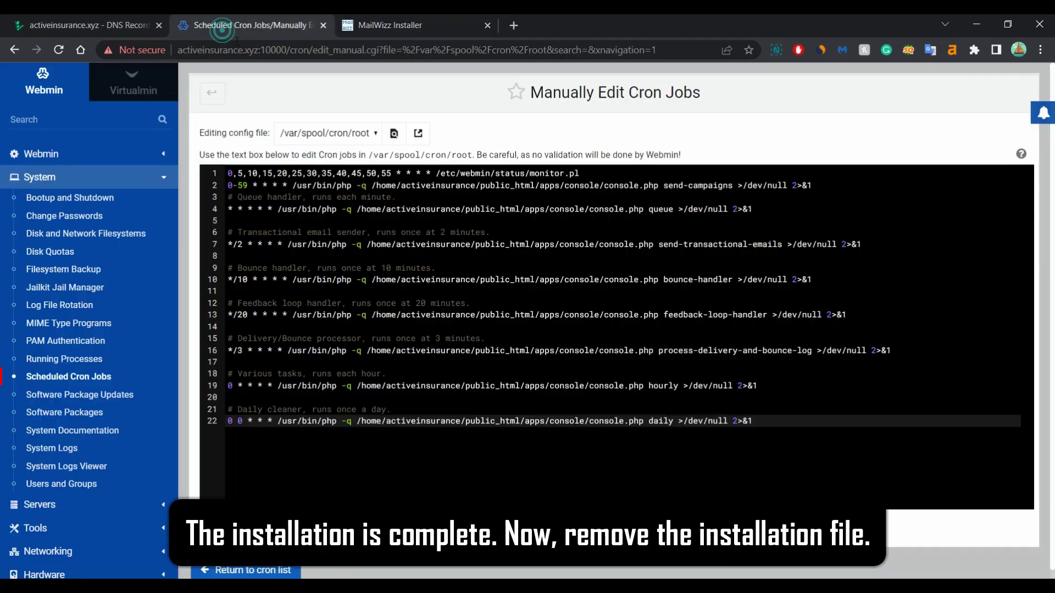
pyautogui.click(117, 94)
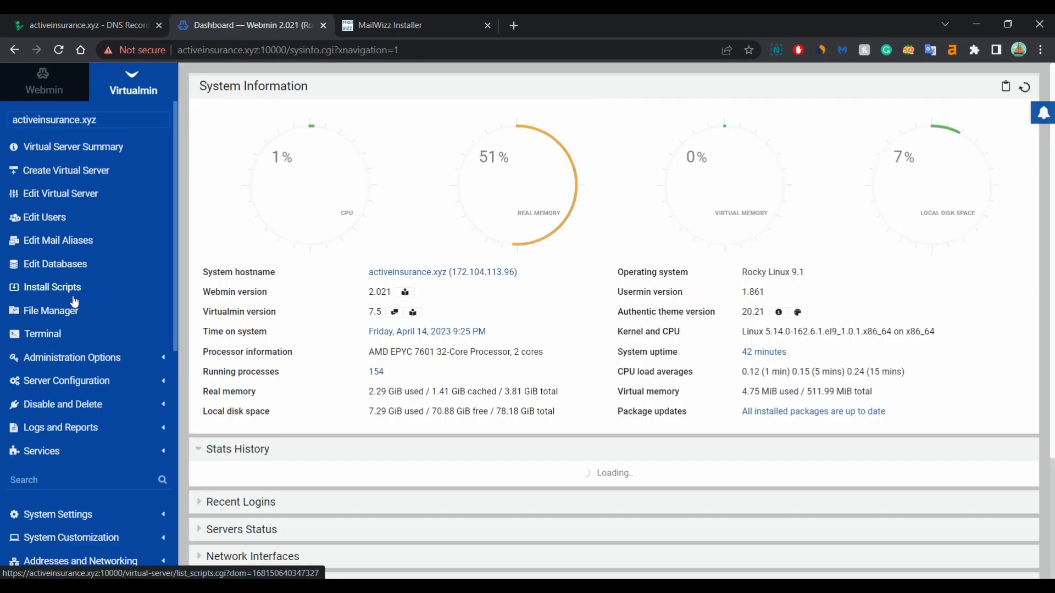
pyautogui.click(44, 309)
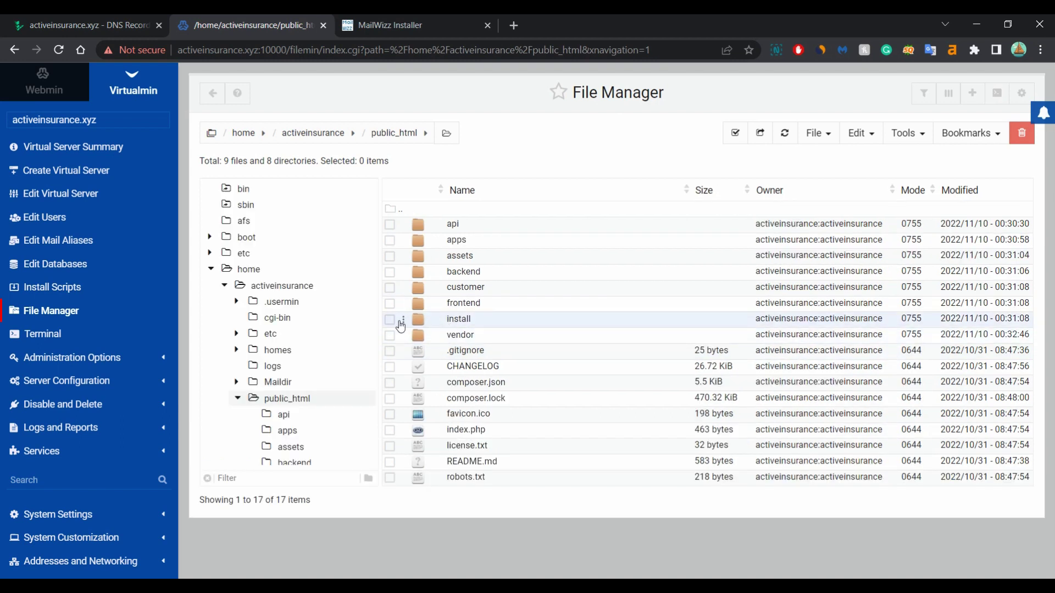
pyautogui.click(390, 319)
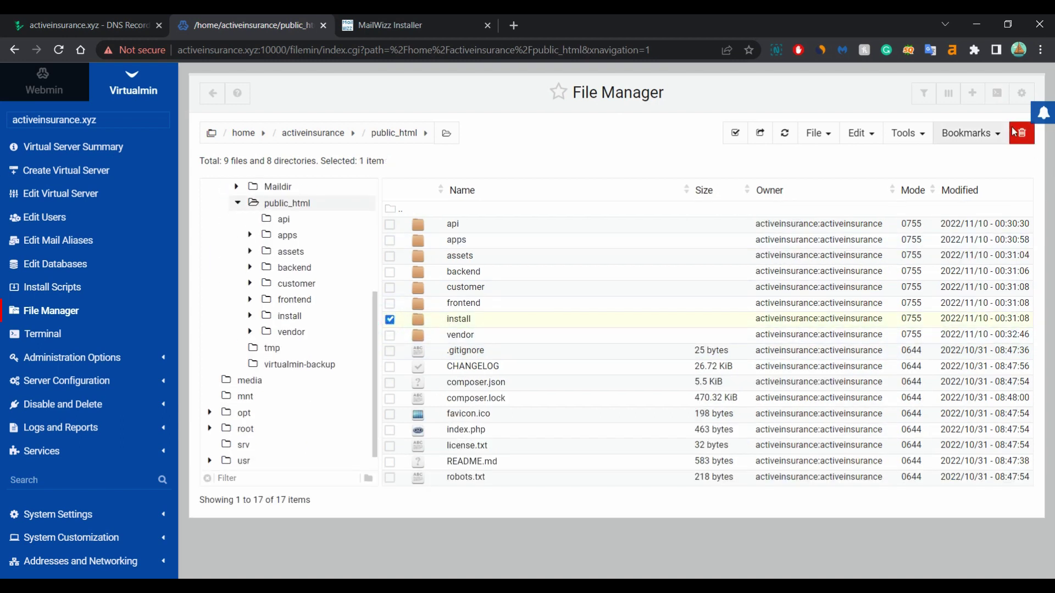
pyautogui.click(1021, 133)
pyautogui.click(748, 204)
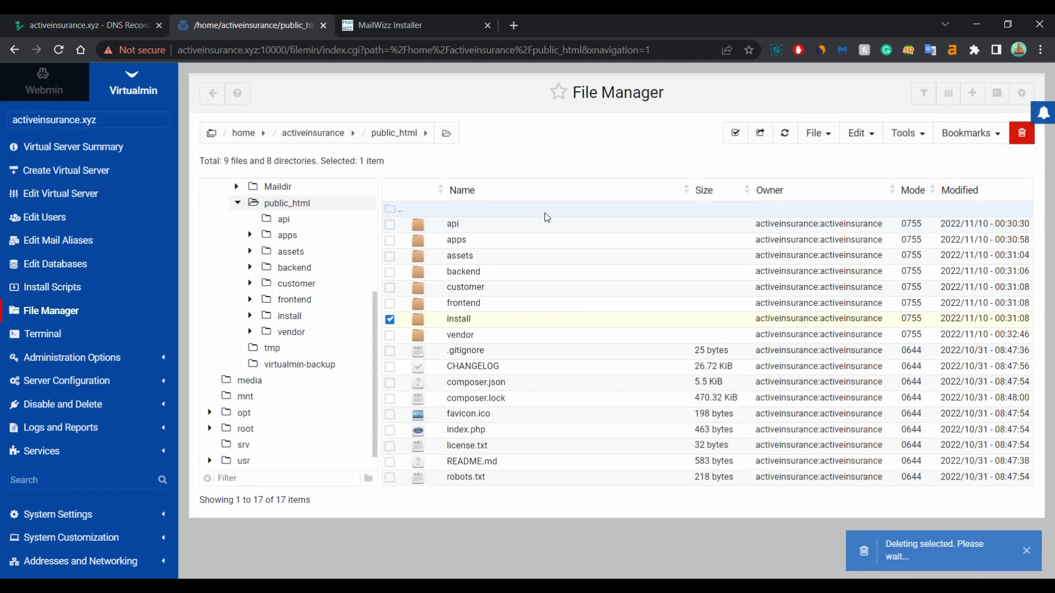
pyautogui.click(418, 26)
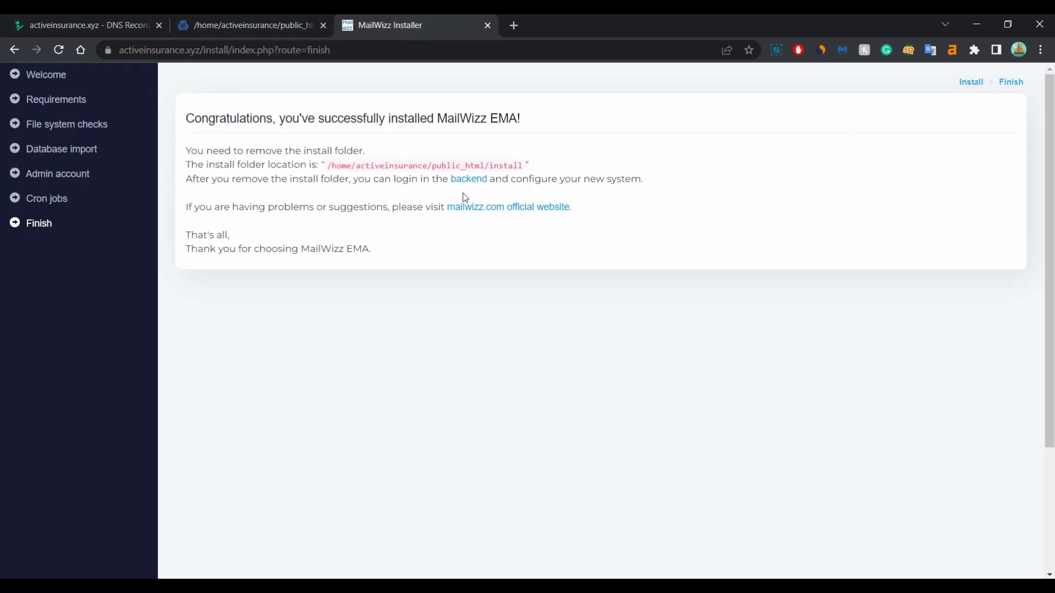
# Sign in to the MailWizz backend with the admin e-mail and password, letting the browser save the login
pyautogui.click(481, 182)
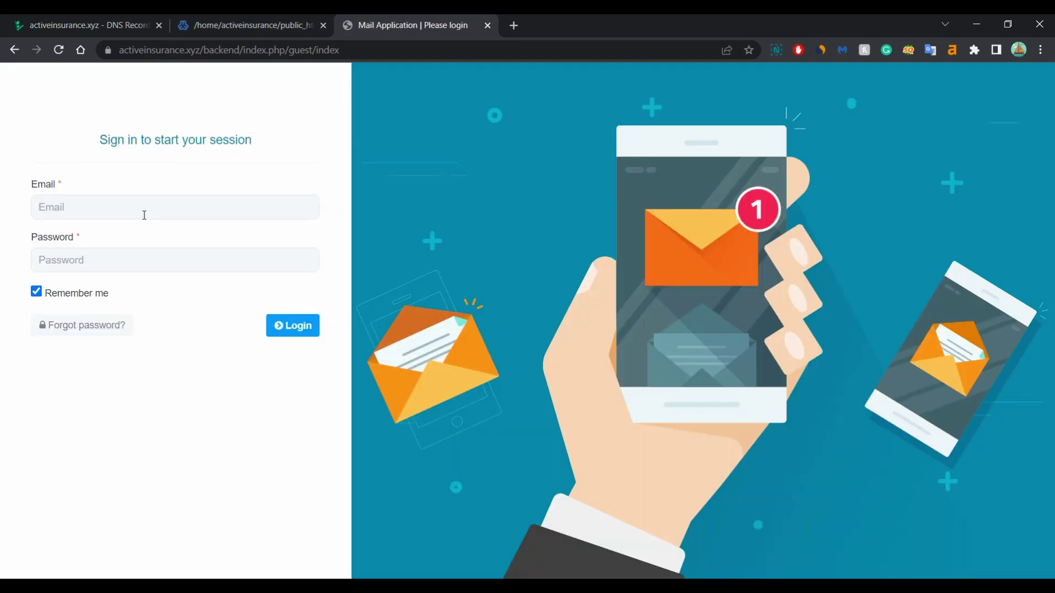
pyautogui.click(150, 206)
pyautogui.click(185, 249)
pyautogui.press('super+v')
pyautogui.click(108, 430)
pyautogui.click(300, 328)
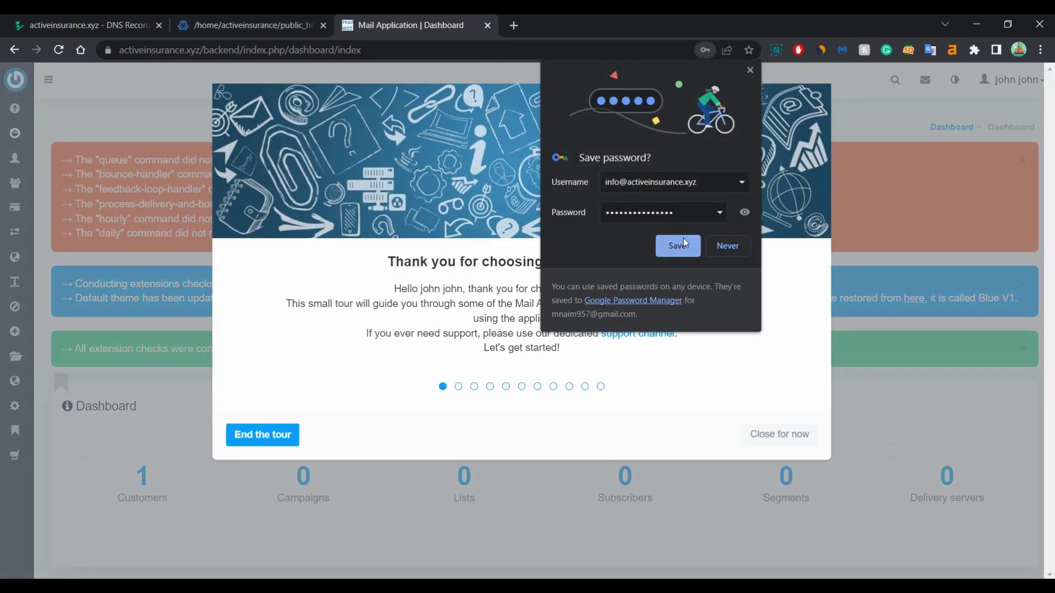
pyautogui.click(684, 242)
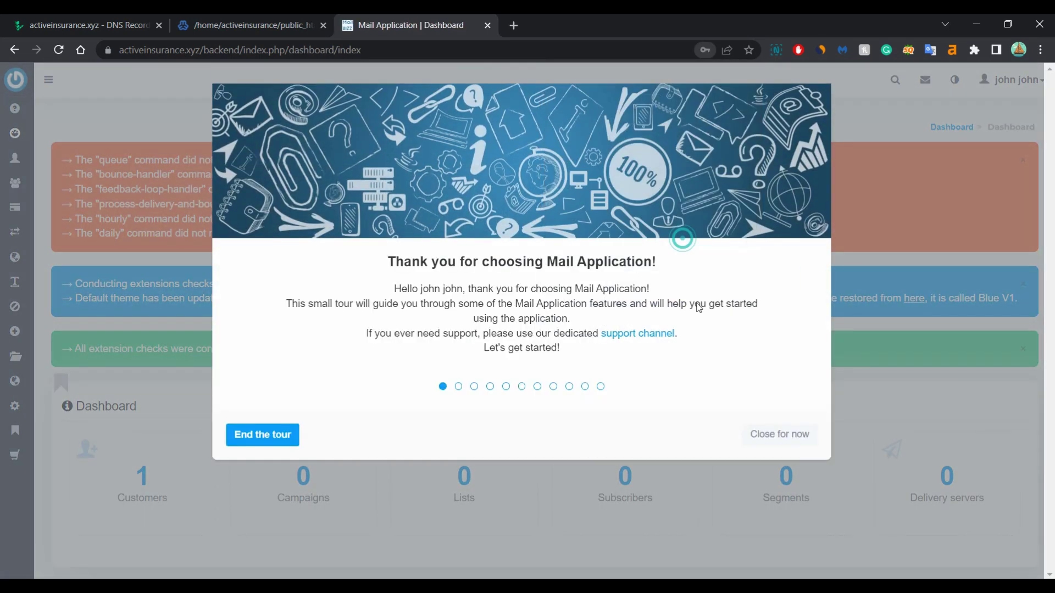
# Dismiss the welcome tour and the cron, extension info and success alerts, then go to Servers > Delivery servers
pyautogui.click(759, 437)
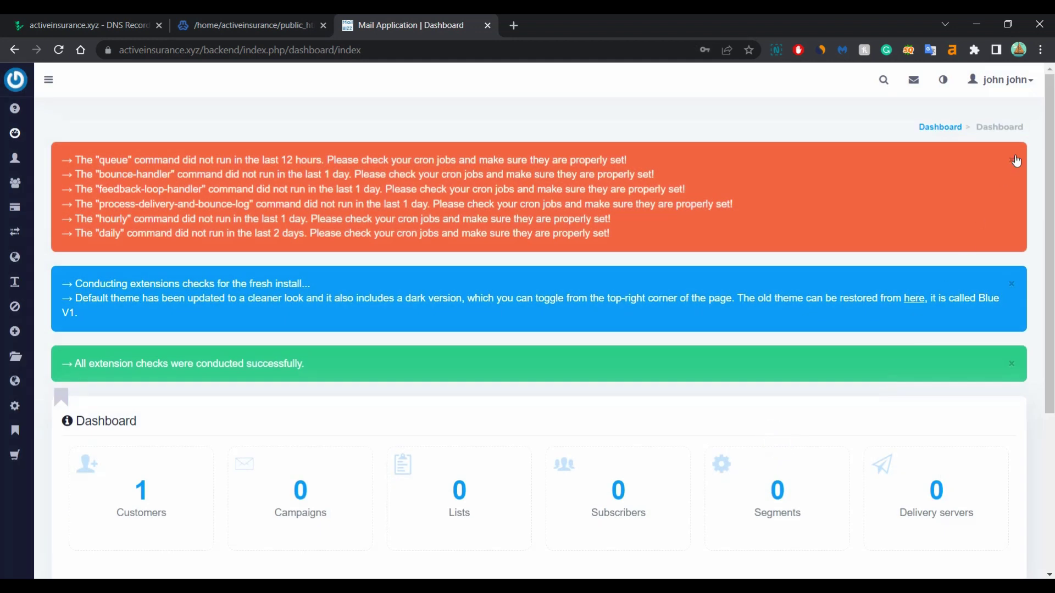
pyautogui.click(1015, 160)
pyautogui.click(1011, 160)
pyautogui.click(1011, 165)
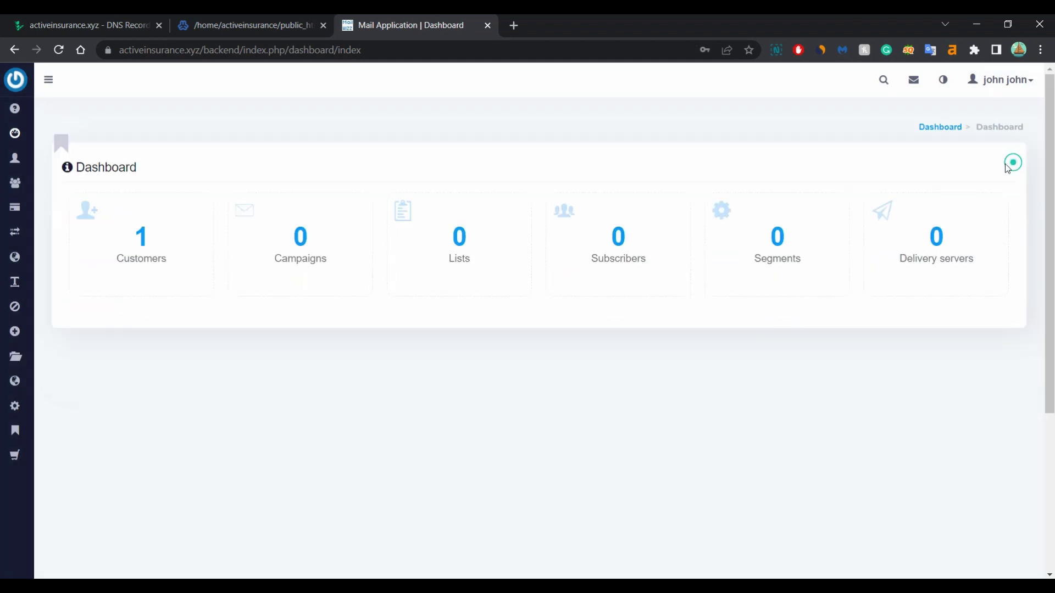
pyautogui.click(49, 80)
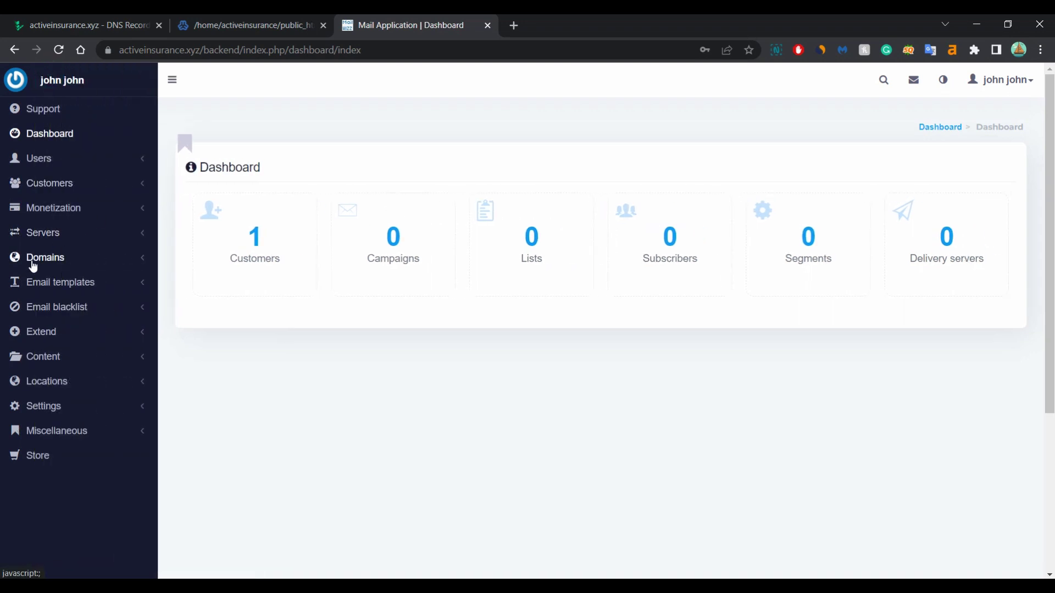
pyautogui.click(54, 242)
pyautogui.click(63, 264)
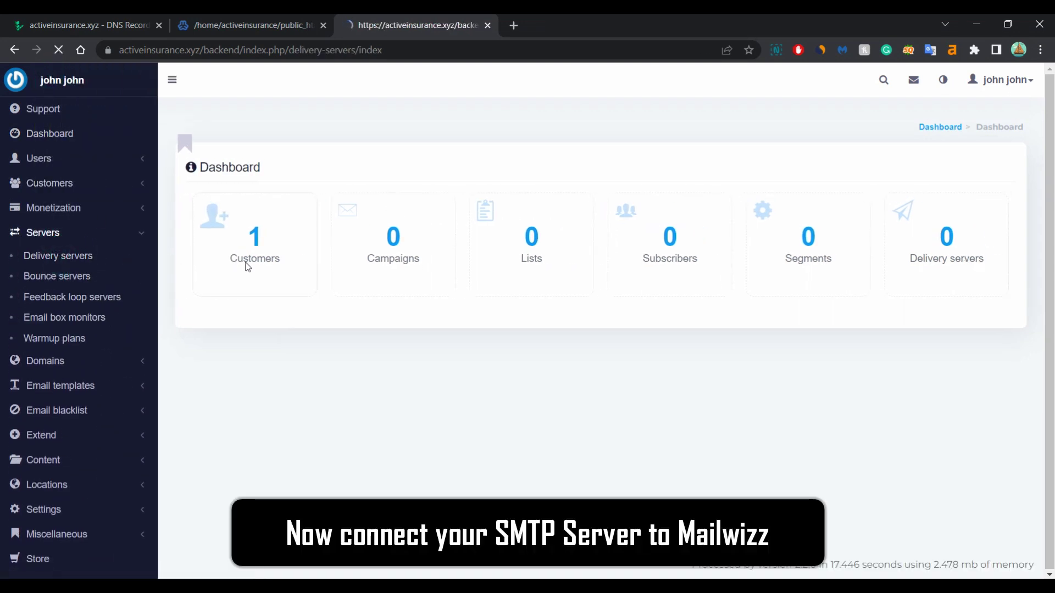
# Create a new Smtp delivery server named SMTP with hostname mail.activeinsurance.xyz
pyautogui.click(790, 223)
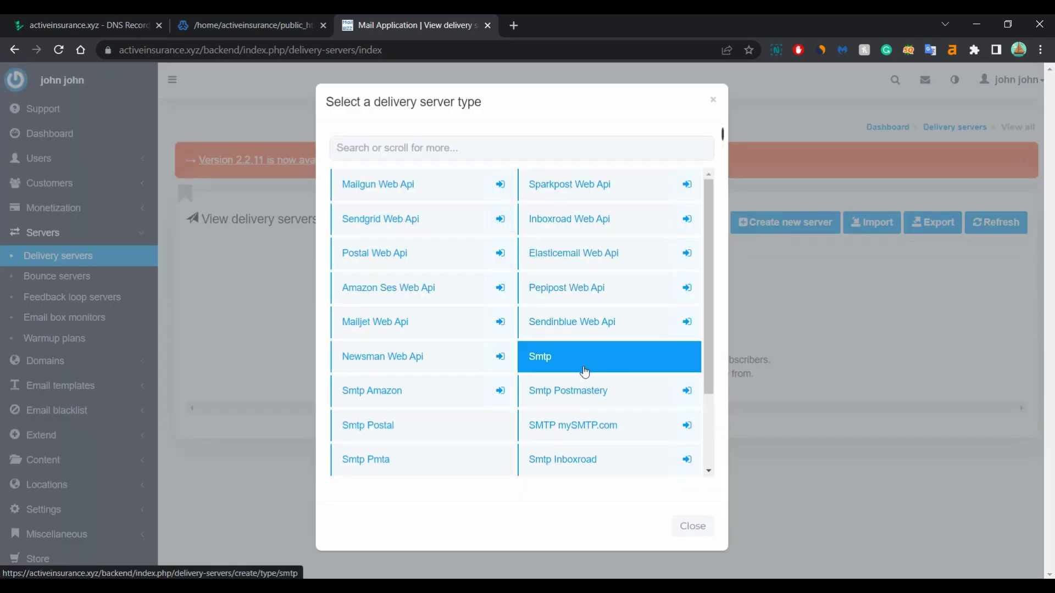
pyautogui.click(564, 370)
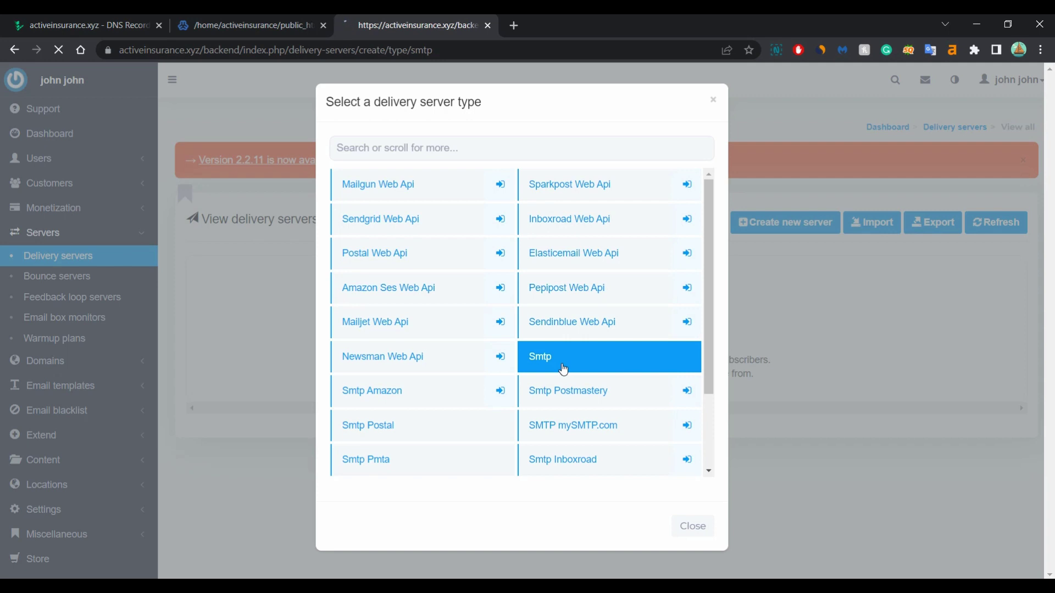
pyautogui.scroll(-1, 235, 209)
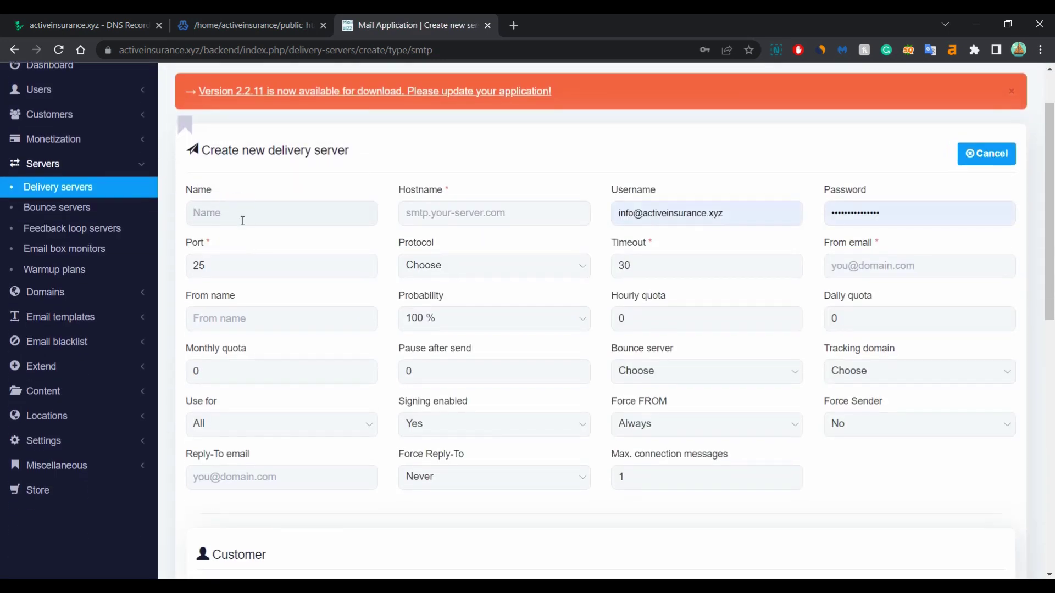
pyautogui.click(242, 220)
pyautogui.write('SMTP')
pyautogui.click(490, 222)
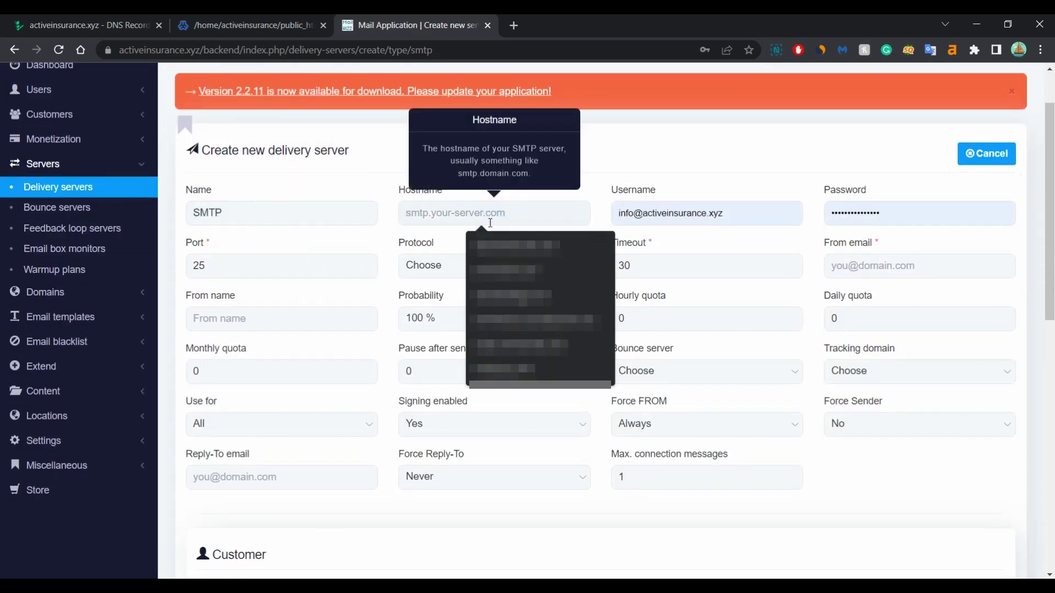
pyautogui.write('mail.activeinsur')
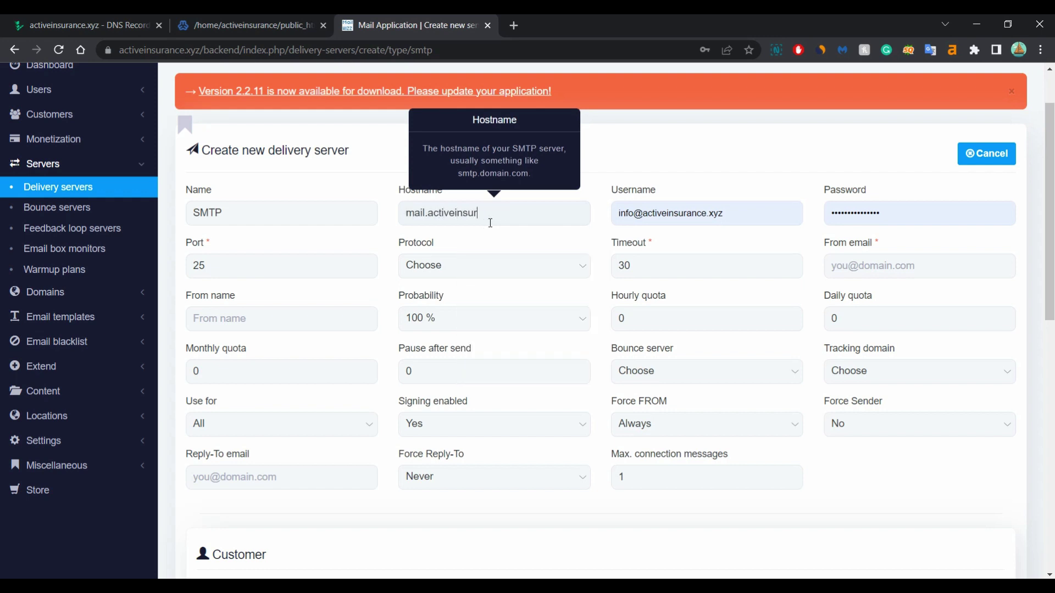
pyautogui.write('ance.xyz')
# Trim the autofilled username to the bare account name, undoing an accidental text move into the hostname
pyautogui.press('Tab')
pyautogui.moveTo(661, 214); pyautogui.dragTo(576, 212)
pyautogui.click(653, 209)
pyautogui.click(537, 215)
pyautogui.hotkey('ctrl', 'z')
pyautogui.hotkey('ctrl', 'z')
pyautogui.click(642, 212)
pyautogui.moveTo(643, 211); pyautogui.dragTo(575, 212)
pyautogui.click(651, 212)
pyautogui.press('BackSpace')
pyautogui.press('BackSpace')
pyautogui.press('BackSpace')
pyautogui.press('BackSpace')
pyautogui.press('BackSpace')
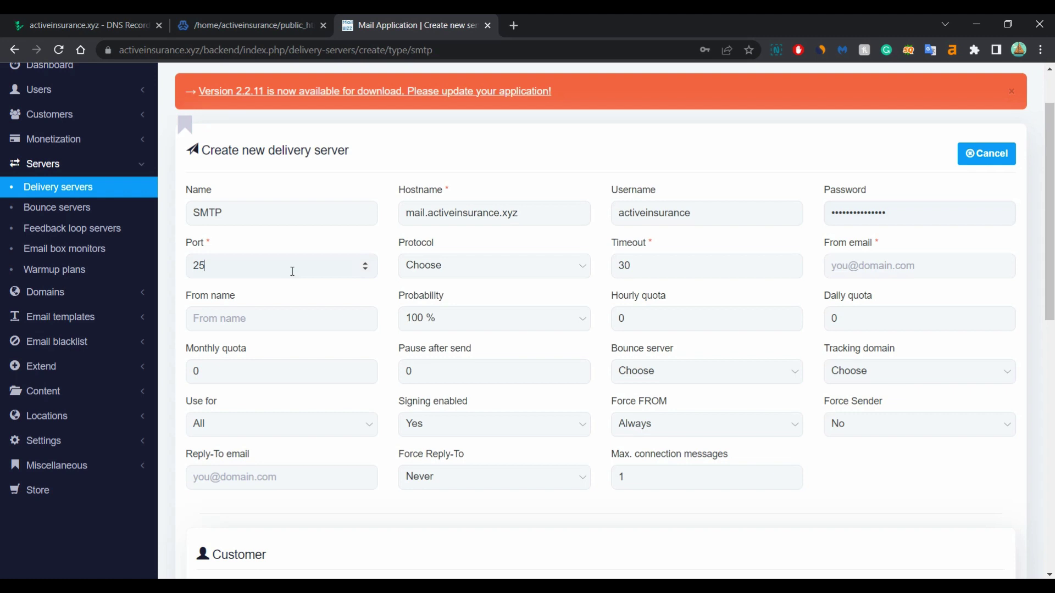
# Set the delivery server port to 587 and the protocol to TLS
pyautogui.doubleClick(291, 268)
pyautogui.write('587')
pyautogui.click(544, 266)
pyautogui.click(544, 296)
# Fill From email with the account username at its .xyz domain
pyautogui.doubleClick(700, 212)
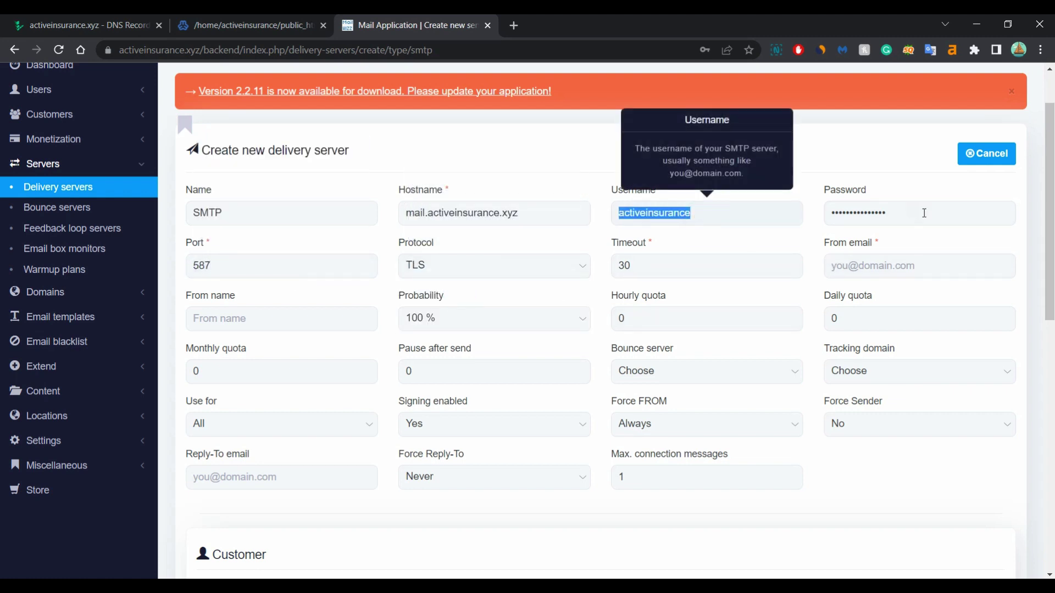
pyautogui.hotkey('ctrl', 'c')
pyautogui.click(946, 266)
pyautogui.hotkey('ctrl', 'v')
pyautogui.write('@')
pyautogui.hotkey('ctrl', 'v')
pyautogui.write('.wya')
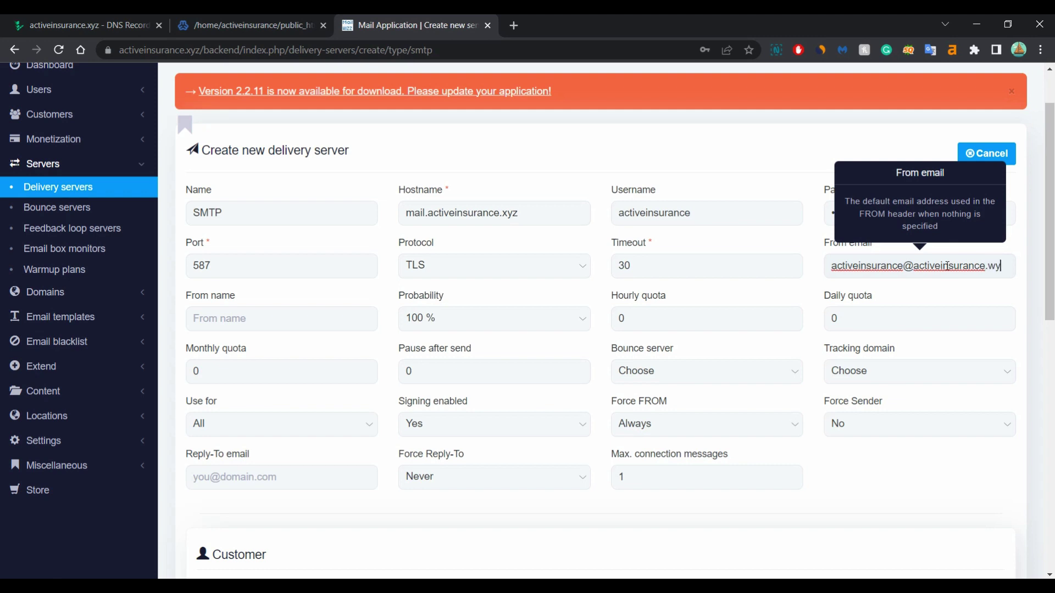
pyautogui.press('BackSpace')
pyautogui.press('BackSpace')
pyautogui.press('BackSpace')
pyautogui.write('xyz')
# Fill From name with the suggested name and save the delivery server
pyautogui.click(252, 314)
pyautogui.click(295, 423)
pyautogui.scroll(-1, 1, 277)
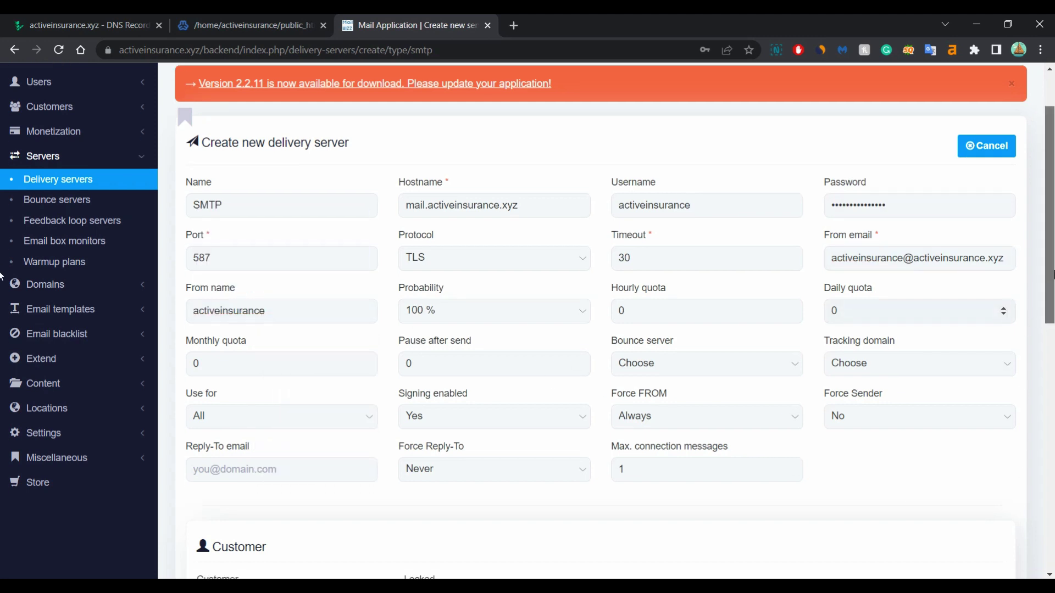
pyautogui.scroll(-10, 1, 276)
pyautogui.click(958, 497)
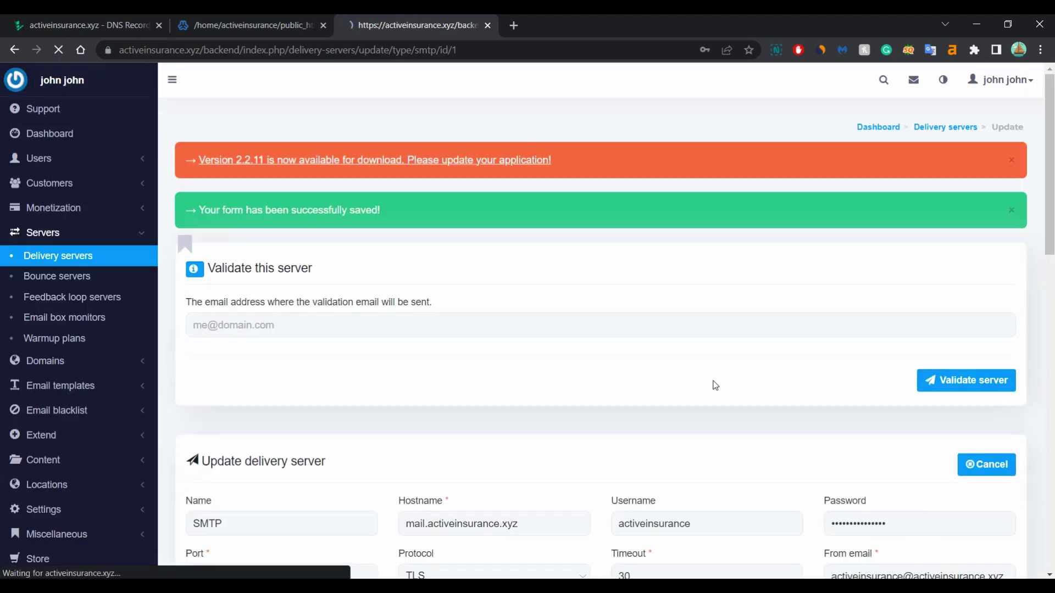
# Get a disposable address from temp-mail.org in a new browser tab
pyautogui.scroll(-2, 479, 346)
pyautogui.click(514, 25)
pyautogui.write('temp mail')
pyautogui.press('Return')
pyautogui.click(417, 226)
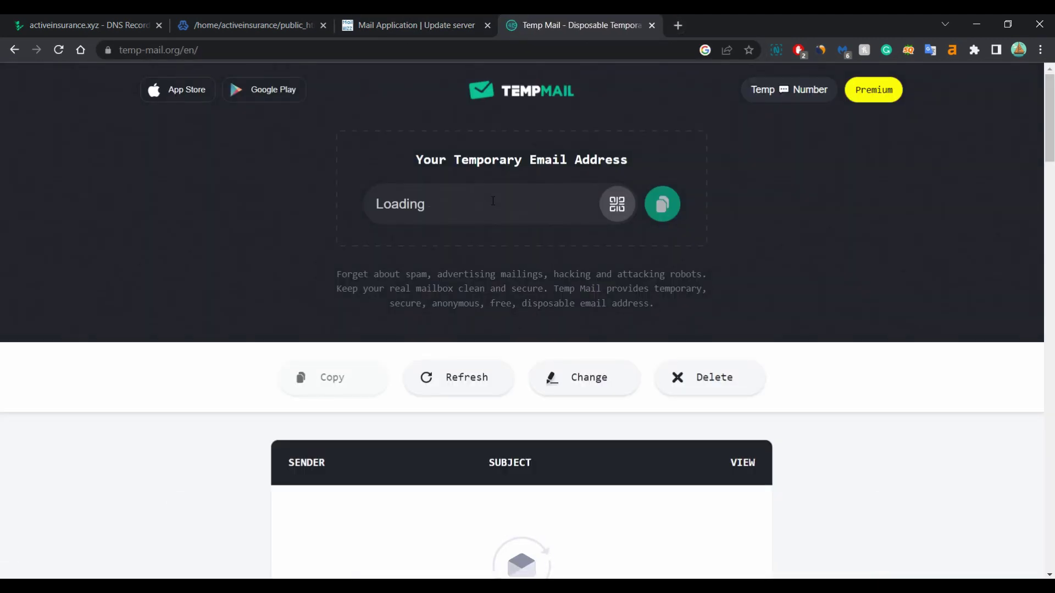
pyautogui.click(492, 203)
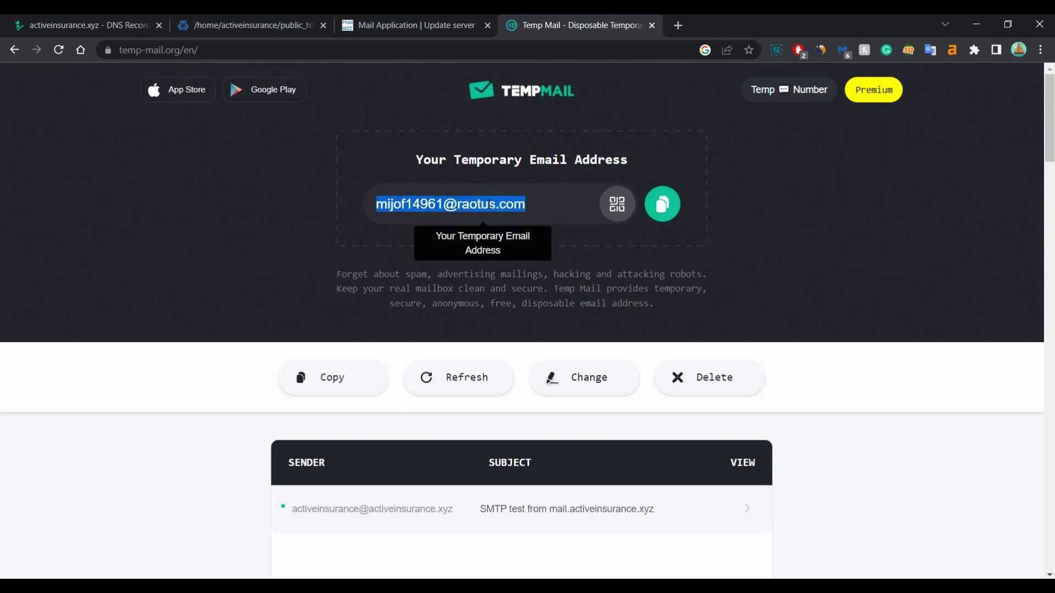
# Send the server validation email to the temporary address
pyautogui.click(432, 27)
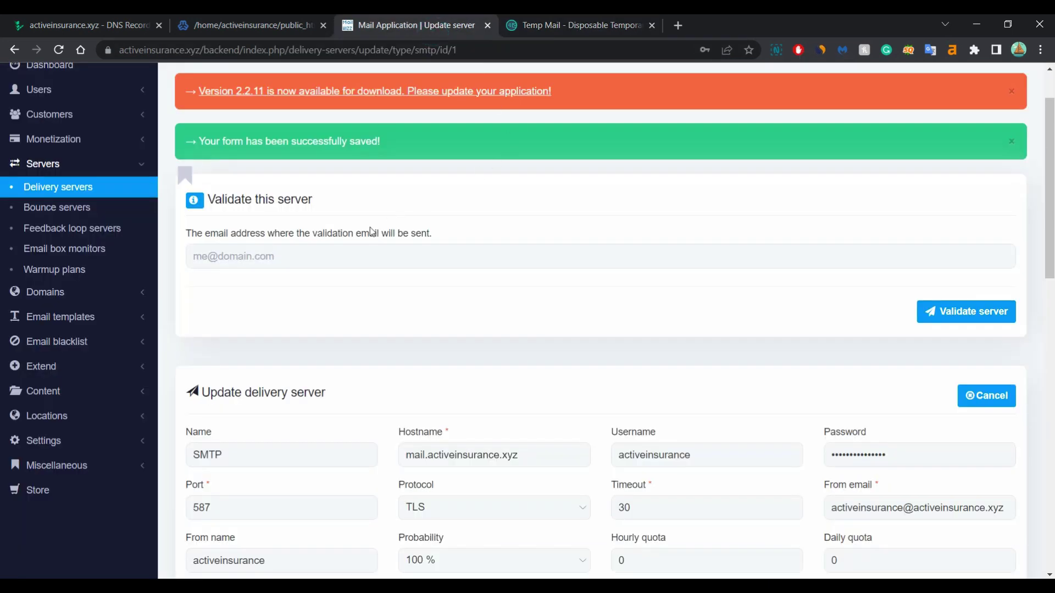
pyautogui.rightClick(253, 255)
pyautogui.click(286, 330)
pyautogui.click(953, 318)
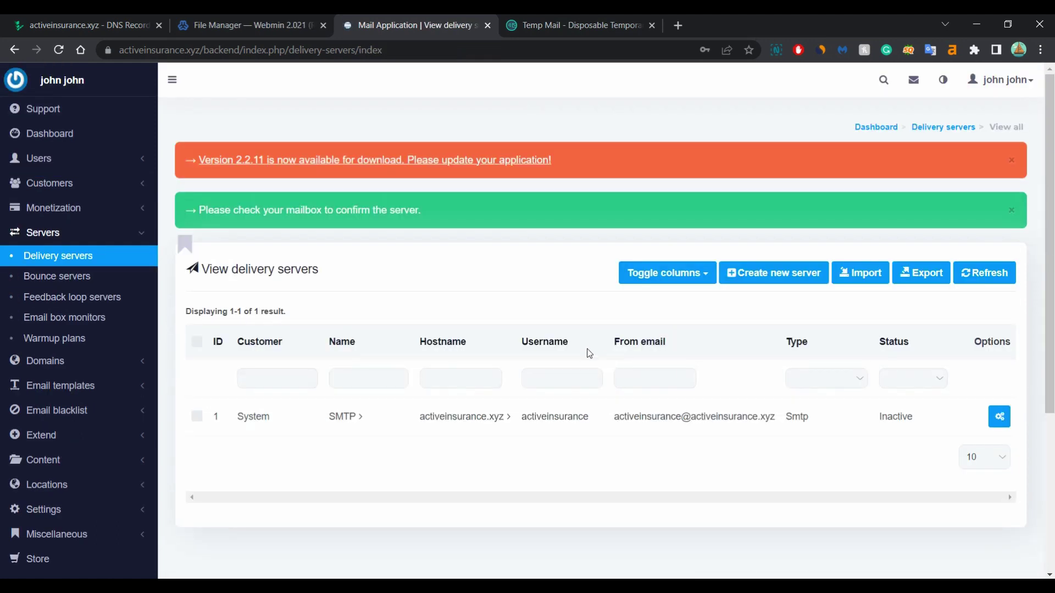
# With the server still Inactive, open the 'Please validate this server.' email in the temporary inbox
pyautogui.doubleClick(922, 416)
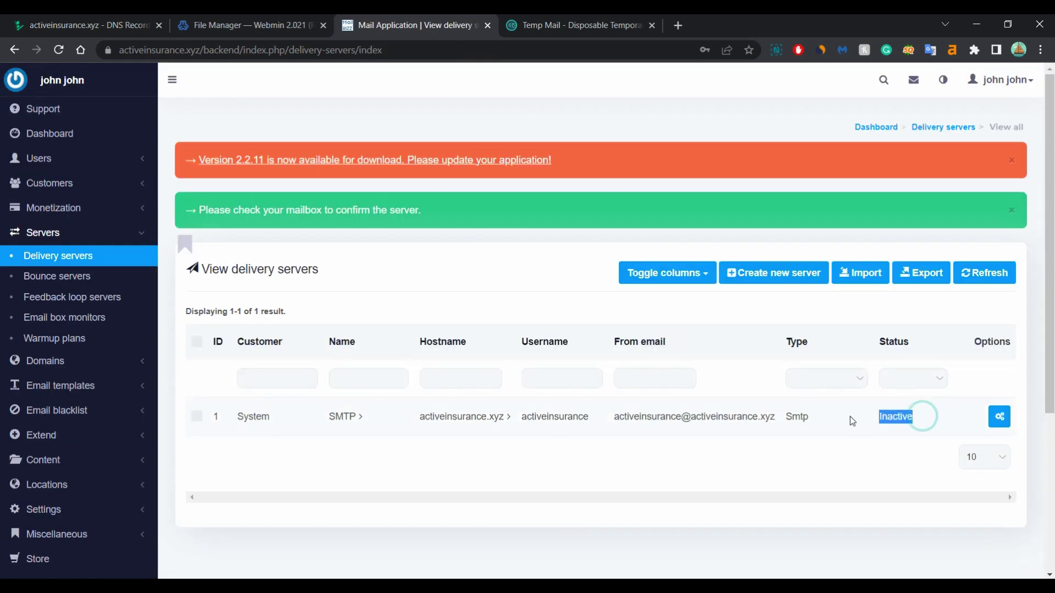
pyautogui.click(560, 23)
pyautogui.scroll(-5, 452, 309)
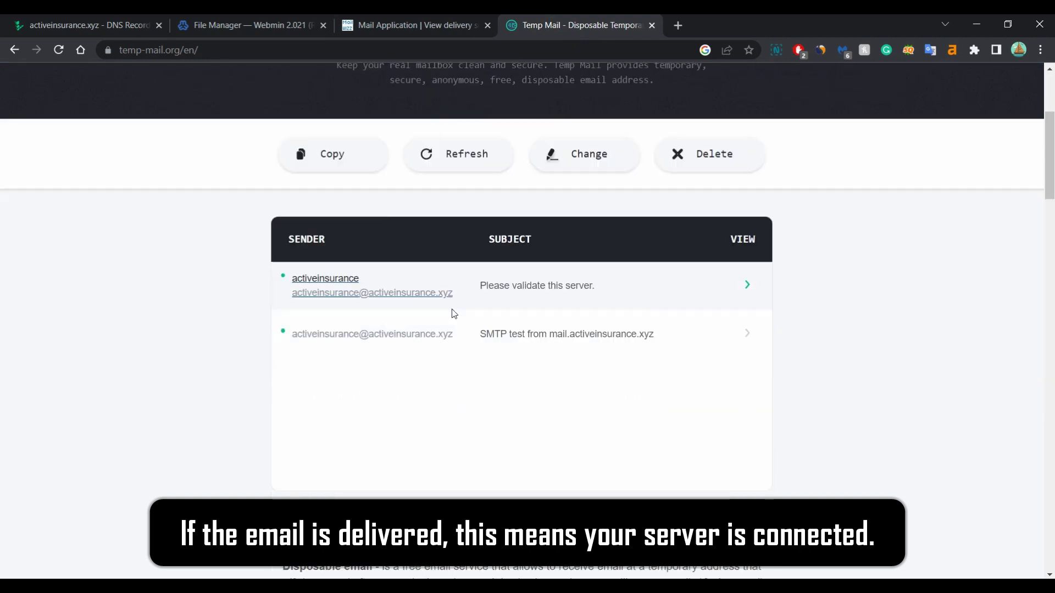
pyautogui.click(530, 241)
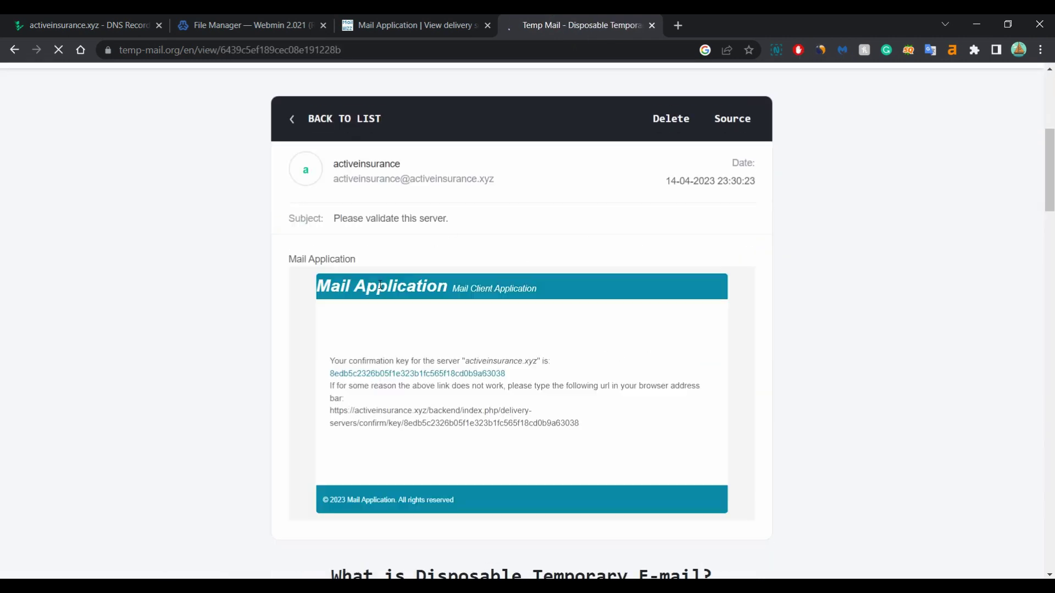
pyautogui.scroll(-3, 582, 346)
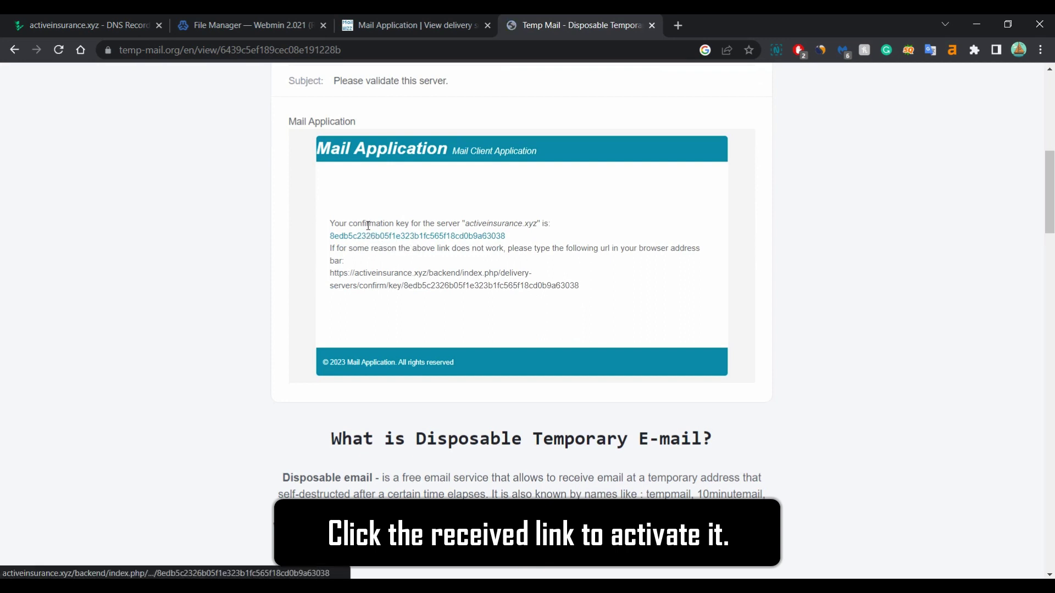
# Follow the email's confirmation link so the activeinsurance.xyz SMTP server is listed as Active
pyautogui.click(415, 240)
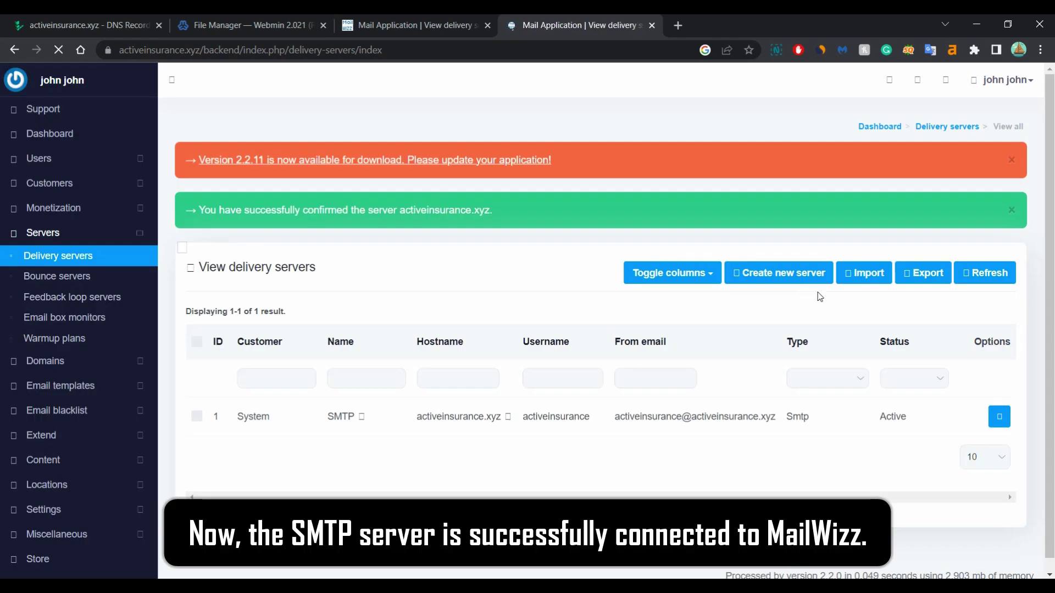
pyautogui.moveTo(909, 421); pyautogui.dragTo(846, 422)
pyautogui.click(889, 418)
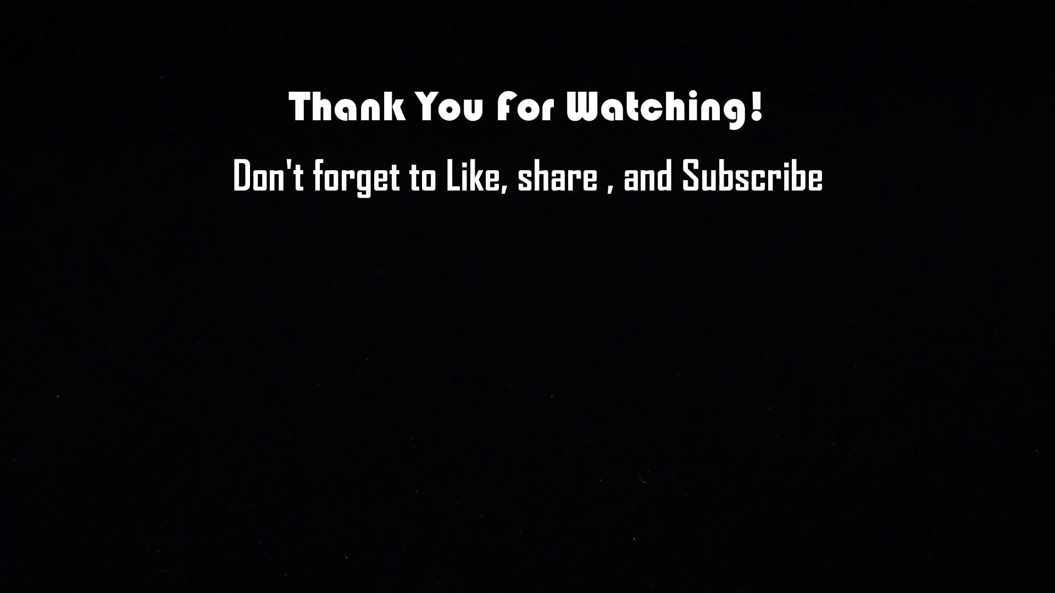